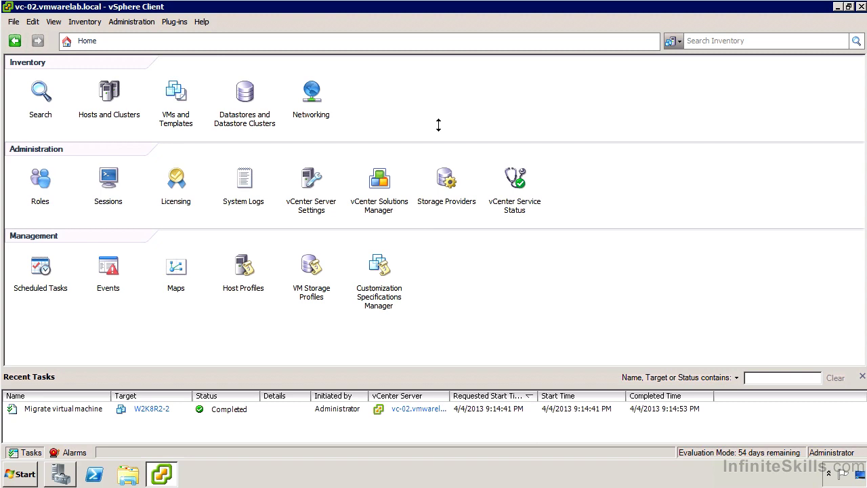
# Open the vCenter roles and check the usage of the Read-only, Administrator and Virtual machine power user (sample) roles
pyautogui.click(41, 181)
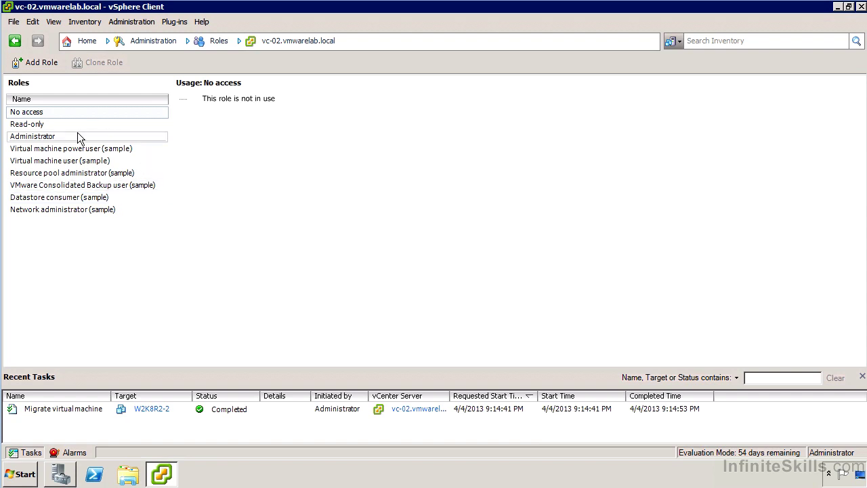
pyautogui.click(51, 125)
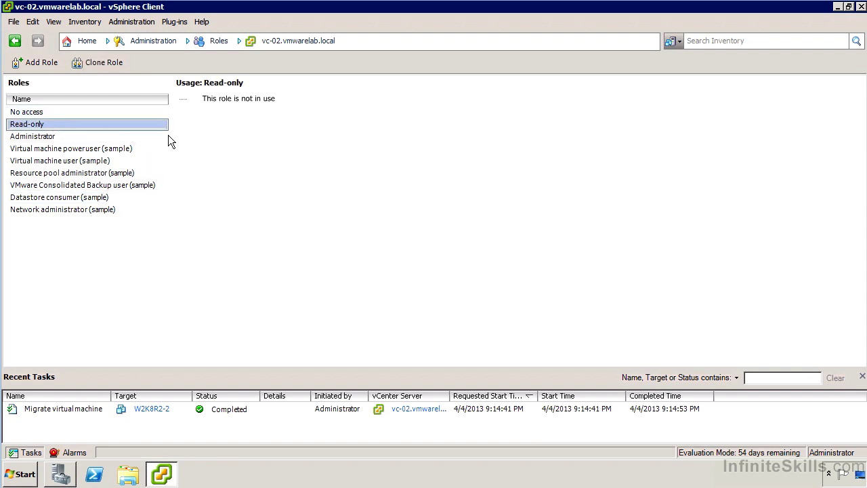
pyautogui.click(96, 136)
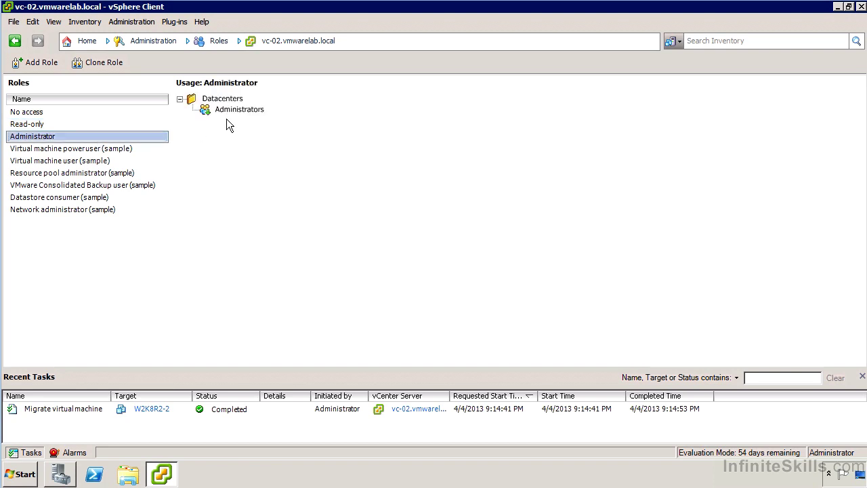
pyautogui.click(95, 148)
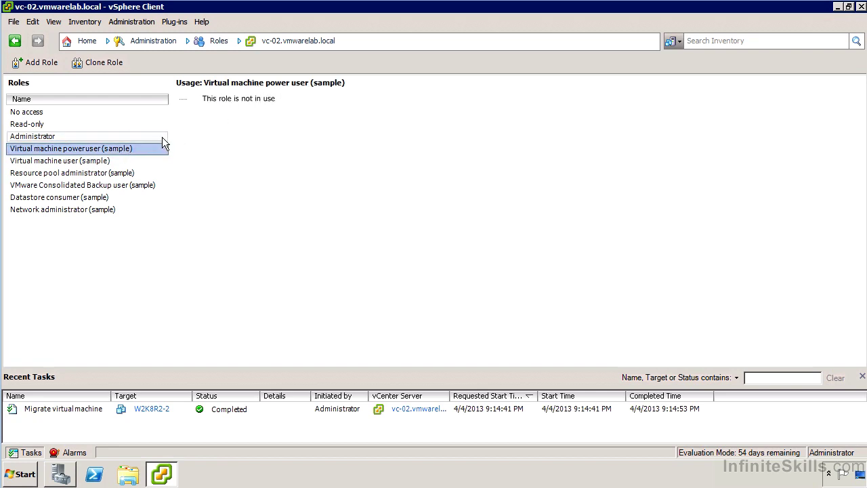
# View the privileges of the Virtual machine power user (sample) role, leaving them unchanged
pyautogui.rightClick(111, 154)
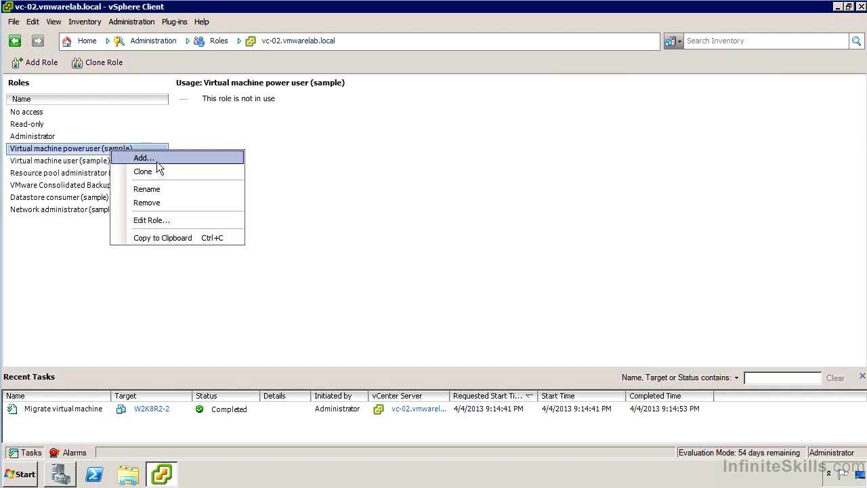
pyautogui.click(163, 221)
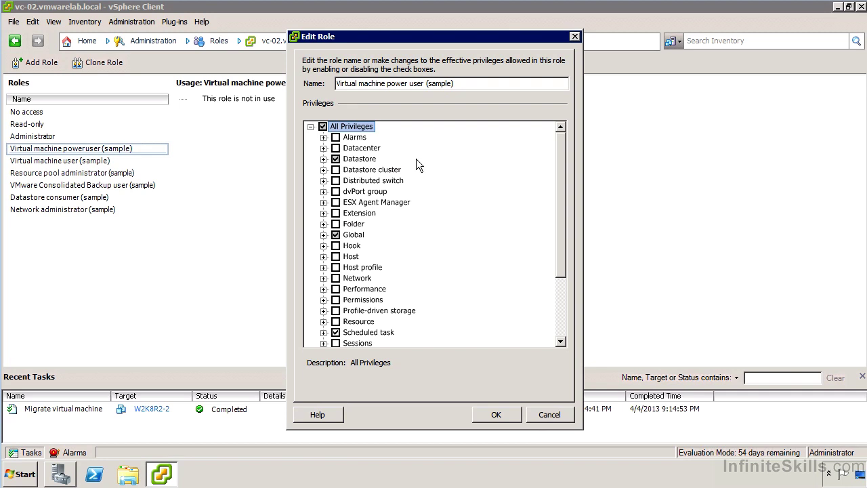
pyautogui.click(552, 414)
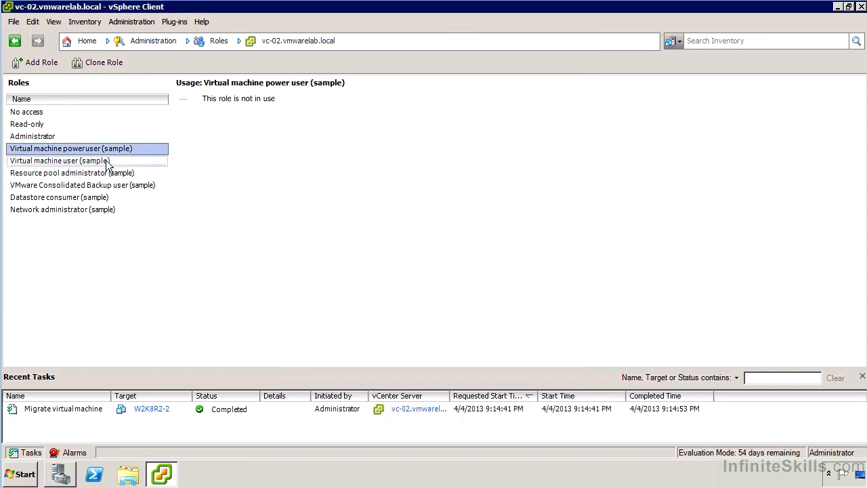
# Clone the Virtual machine power user (sample) role and name the copy Custom Power User Role
pyautogui.click(95, 68)
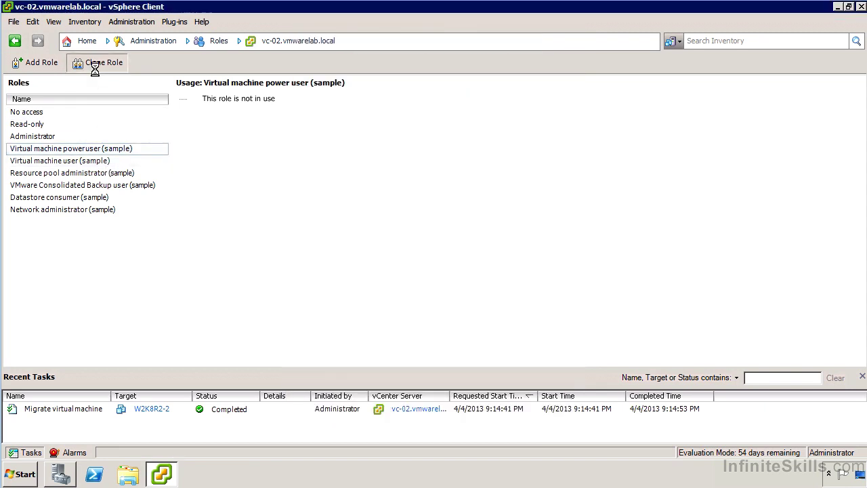
pyautogui.write('Custom Power User Role')
pyautogui.press('Return')
# Open Custom Power User Role for editing and examine its Datastore, Global, Scheduled task and Virtual machine privileges
pyautogui.rightClick(71, 221)
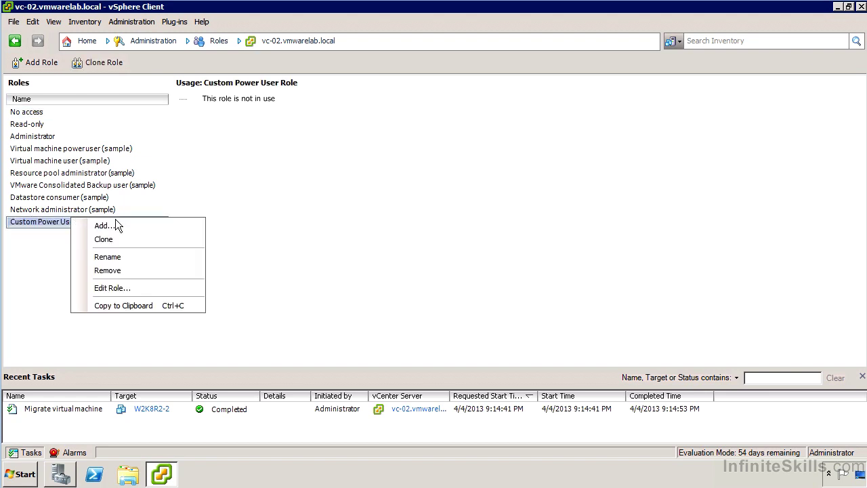
pyautogui.click(134, 288)
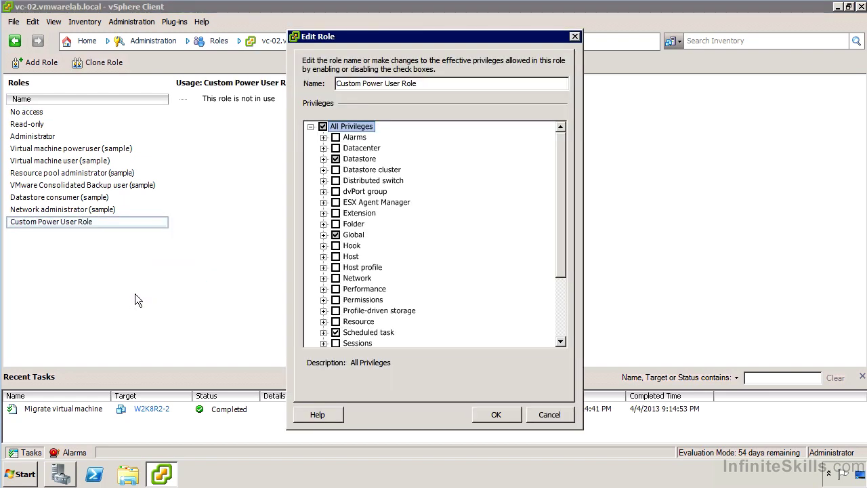
pyautogui.click(324, 159)
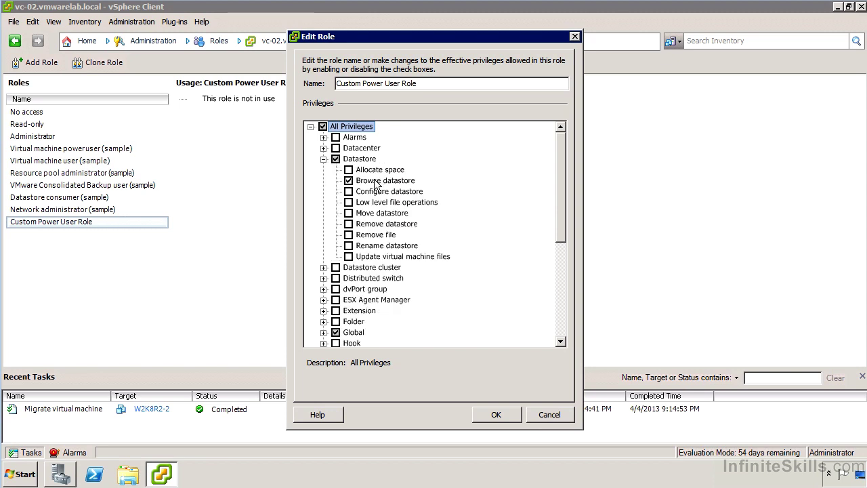
pyautogui.click(324, 332)
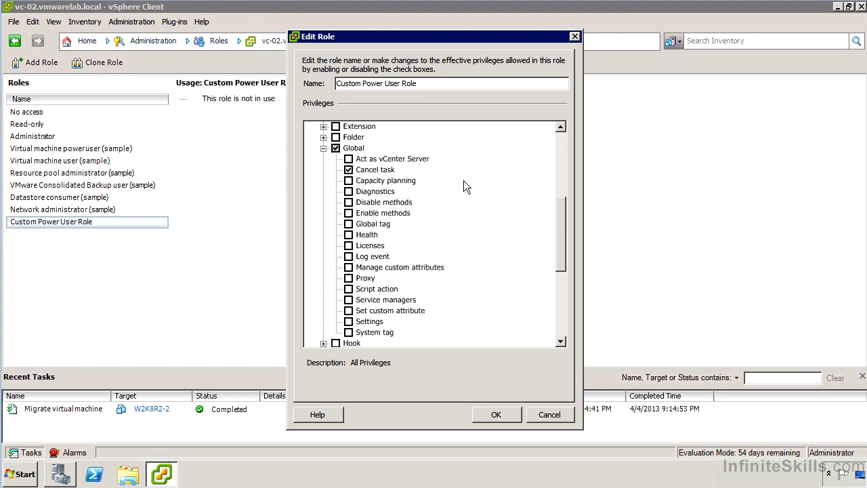
pyautogui.moveTo(561, 208); pyautogui.dragTo(562, 262)
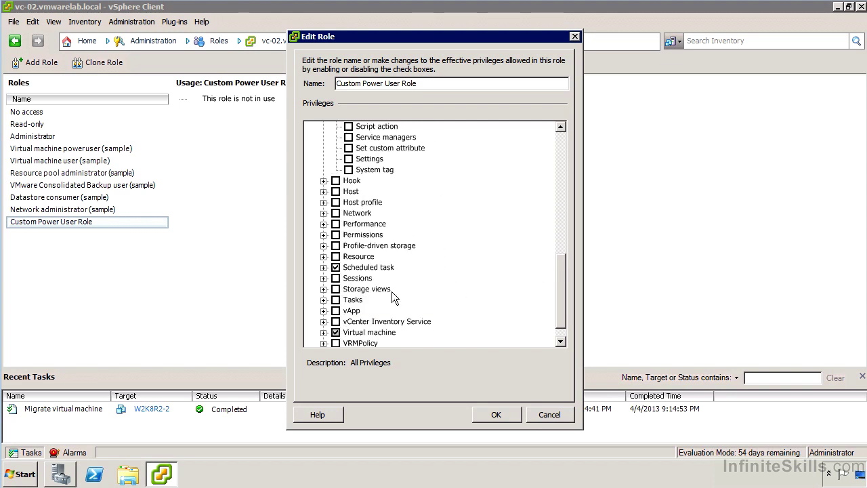
pyautogui.click(324, 267)
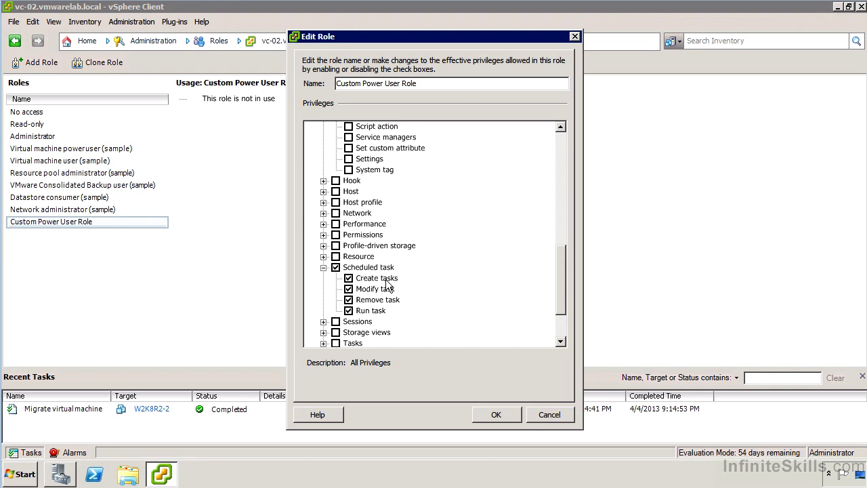
pyautogui.moveTo(559, 272); pyautogui.dragTo(561, 302)
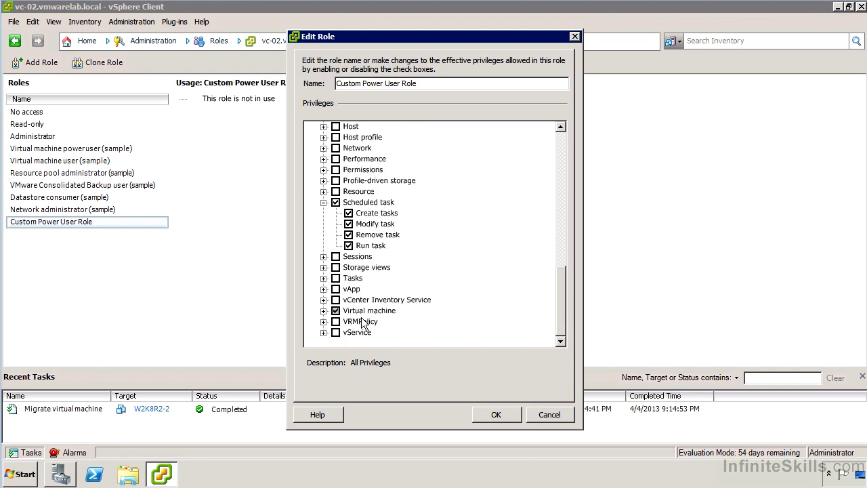
pyautogui.click(325, 311)
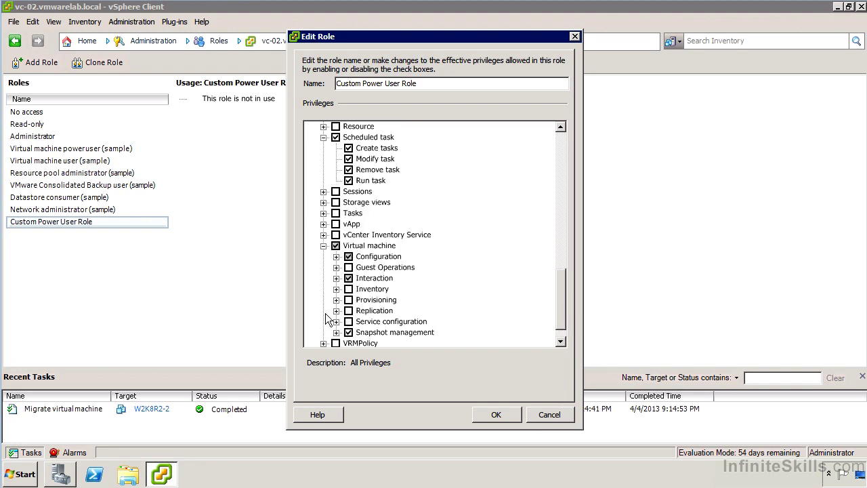
# Examine the role's virtual machine Configuration and Interaction privileges, and accept the role without changes
pyautogui.click(337, 257)
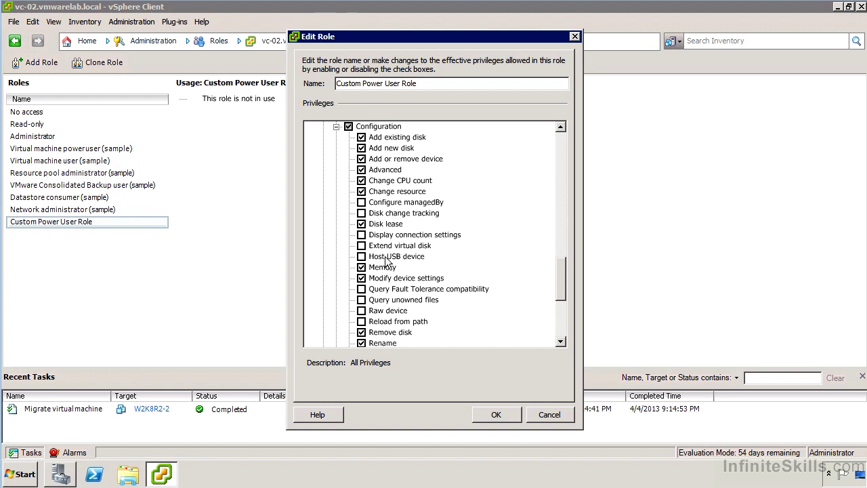
pyautogui.moveTo(561, 287); pyautogui.dragTo(525, 316)
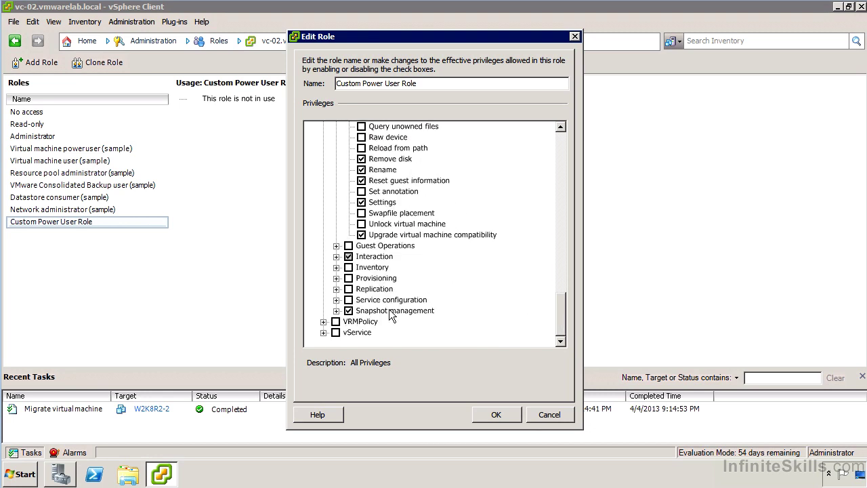
pyautogui.click(336, 256)
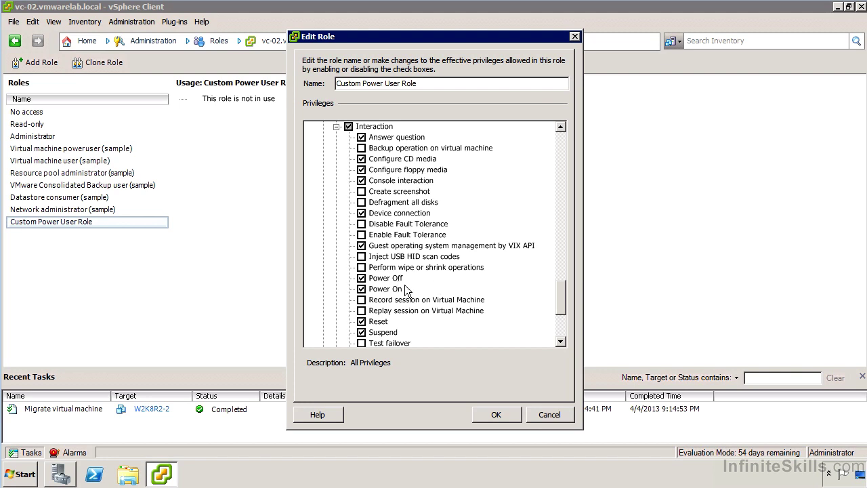
pyautogui.scroll(-2, 406, 290)
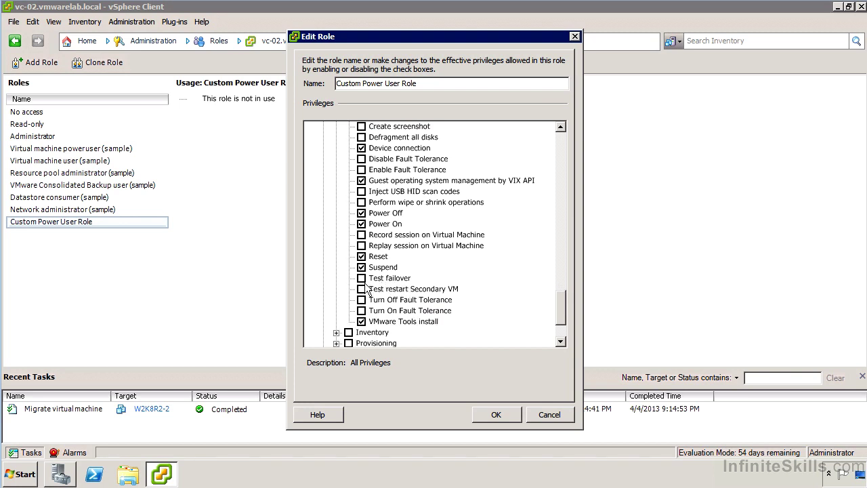
pyautogui.scroll(-2, 395, 288)
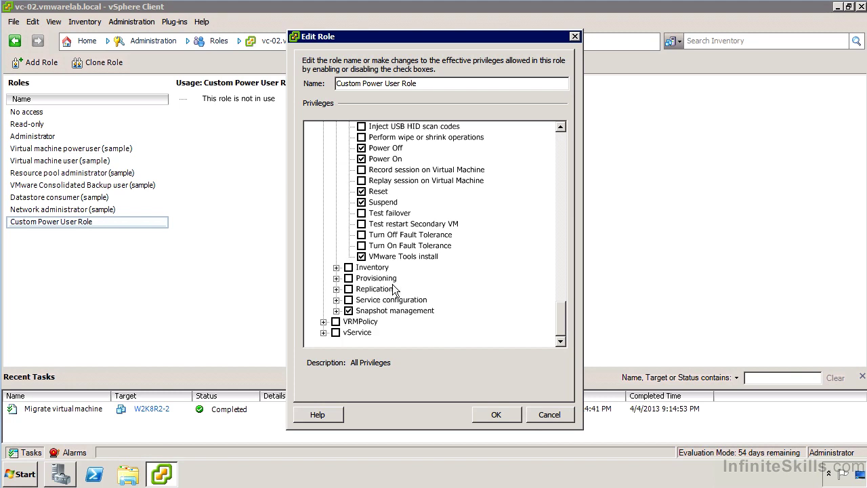
pyautogui.click(497, 413)
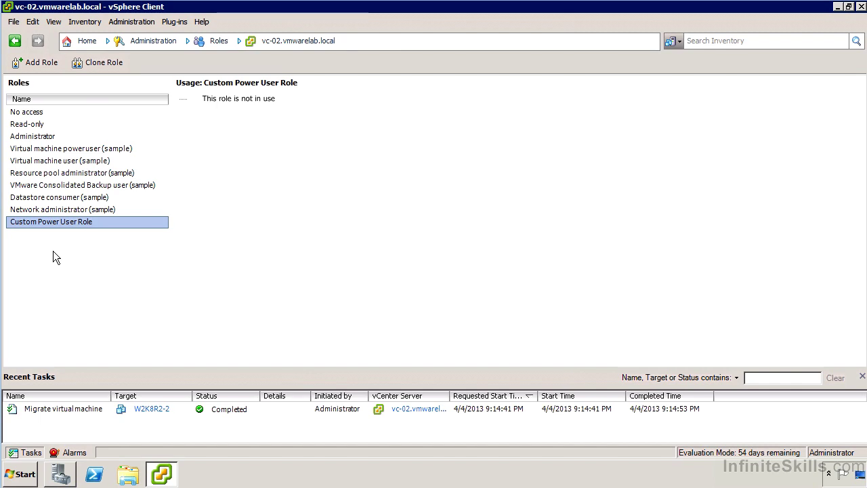
pyautogui.click(53, 231)
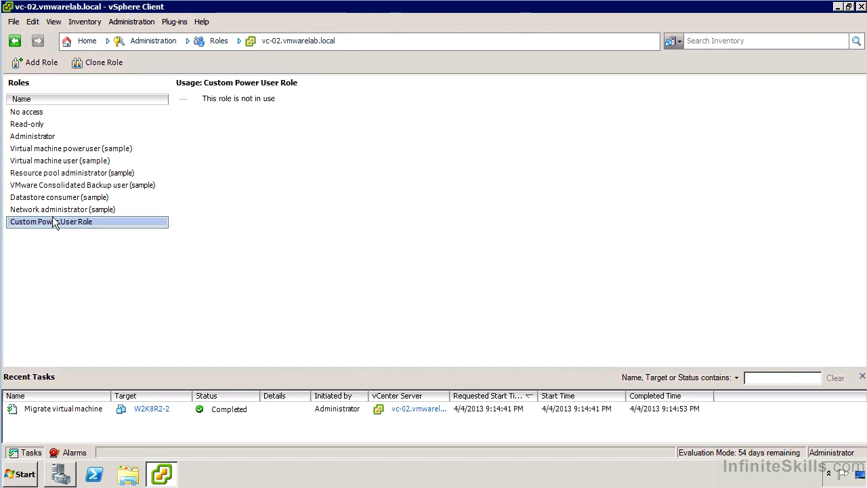
# View the privileges available when adding a new role, and leave without creating one
pyautogui.click(42, 63)
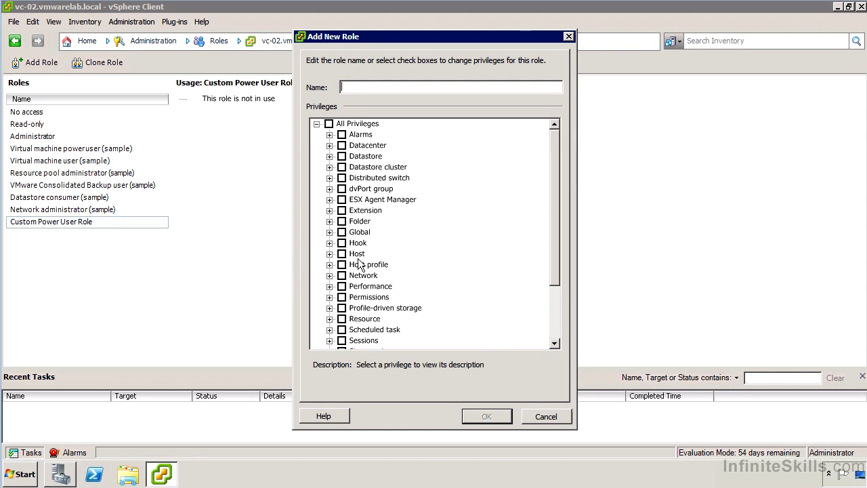
pyautogui.scroll(-2, 433, 285)
pyautogui.click(531, 415)
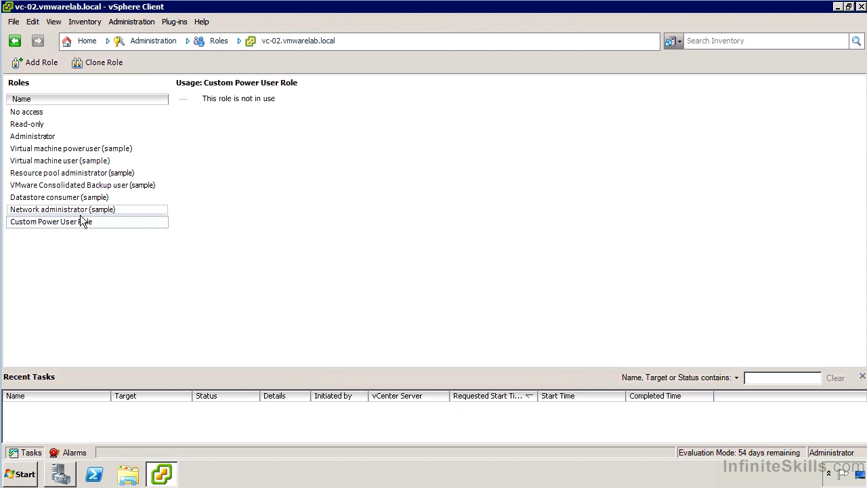
# Check which actions are available for the Administrator role, and select Custom Power User Role again
pyautogui.click(50, 137)
pyautogui.rightClick(50, 138)
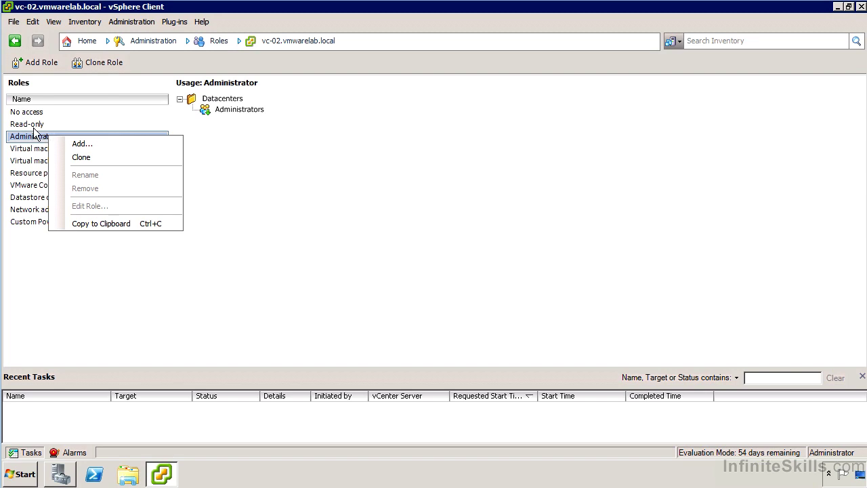
pyautogui.click(22, 221)
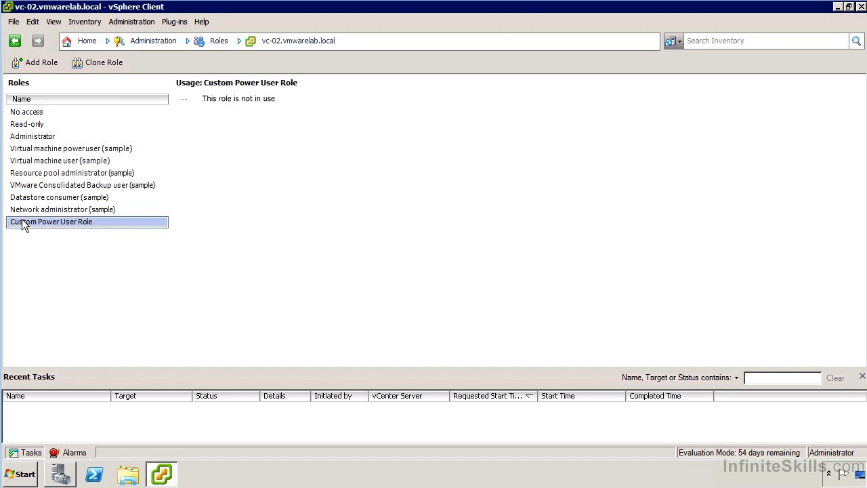
pyautogui.rightClick(31, 219)
pyautogui.click(87, 226)
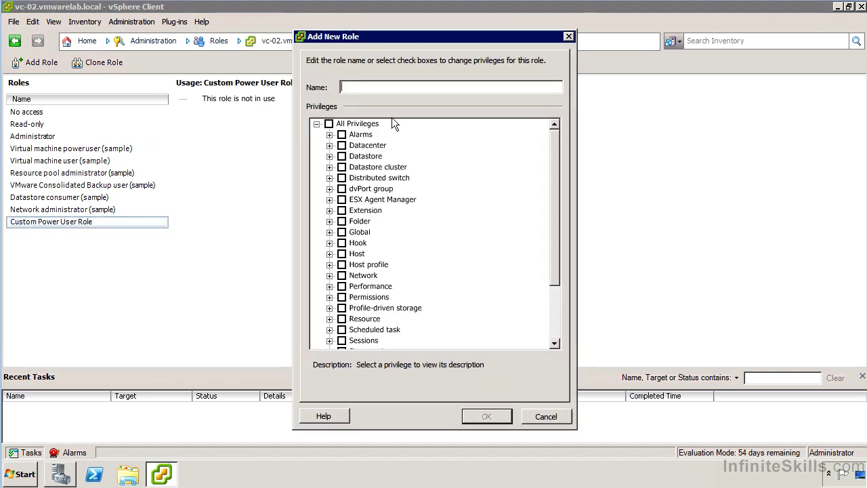
pyautogui.scroll(-3, 414, 142)
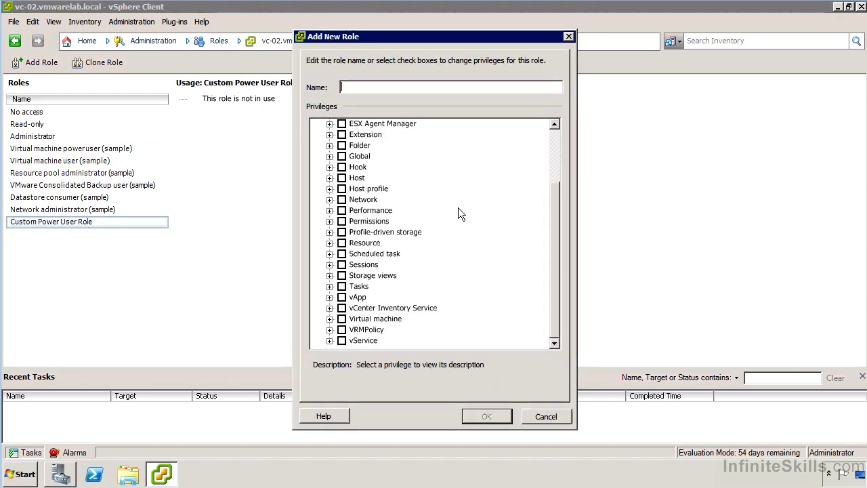
pyautogui.click(548, 418)
# Review the top-level privilege categories of Custom Power User Role, and close the role without saving
pyautogui.rightClick(42, 221)
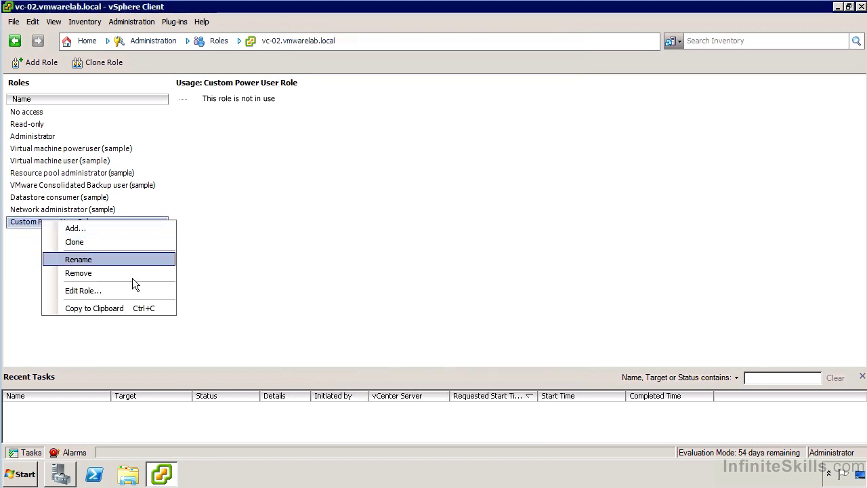
pyautogui.click(119, 292)
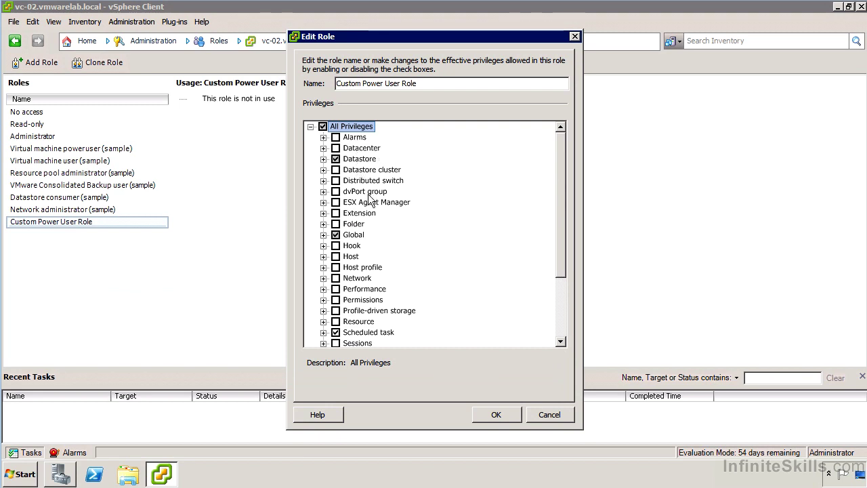
pyautogui.click(549, 416)
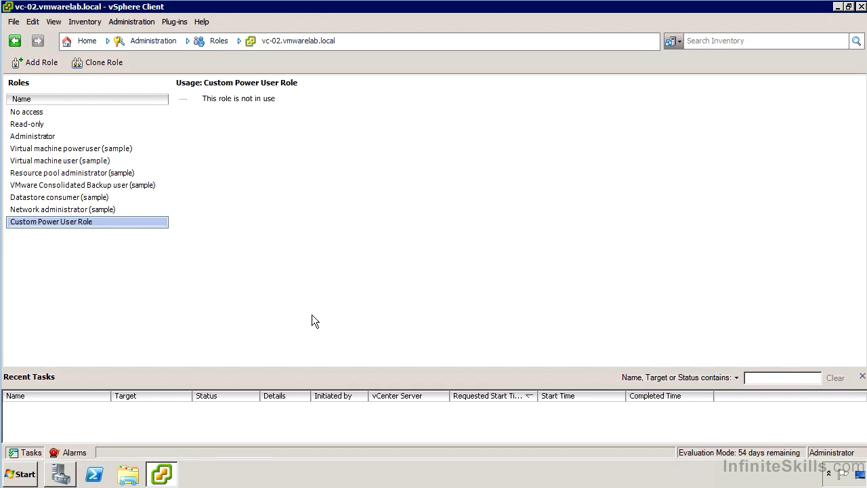
# Open the Hosts and Clusters inventory and select the datacenter DC1
pyautogui.click(95, 44)
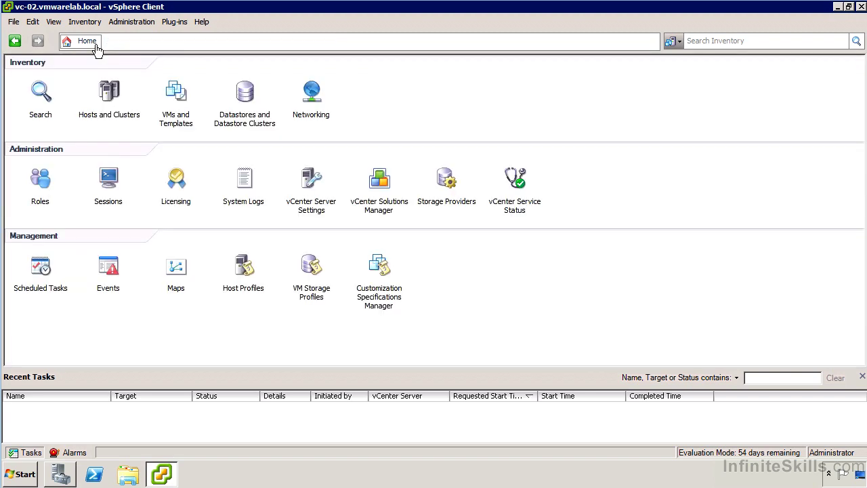
pyautogui.click(102, 107)
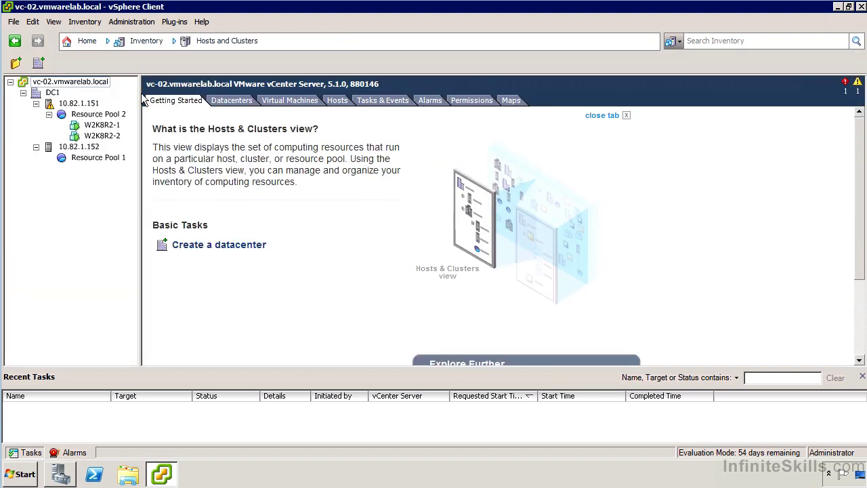
pyautogui.click(53, 93)
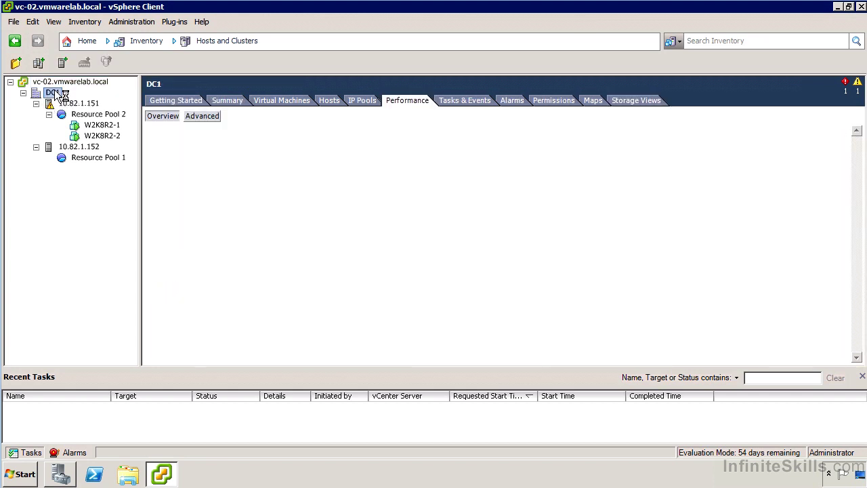
# Browse host 10.82.1.151 and virtual machine W2K8R2-1, and view the permissions assigned on the vCenter server vc-02.vmwarelab.local
pyautogui.click(76, 104)
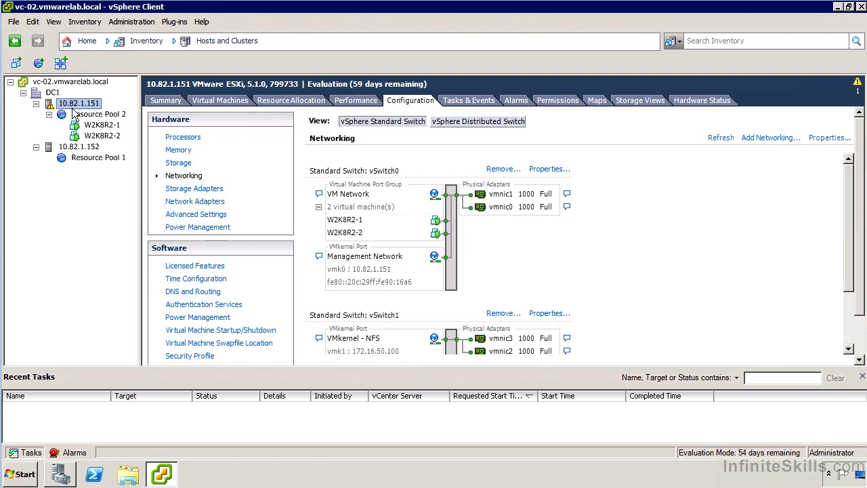
pyautogui.click(102, 127)
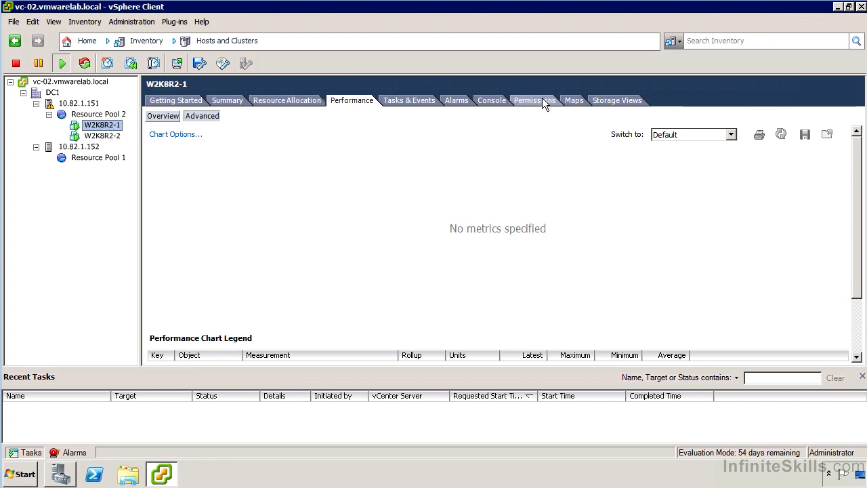
pyautogui.click(59, 85)
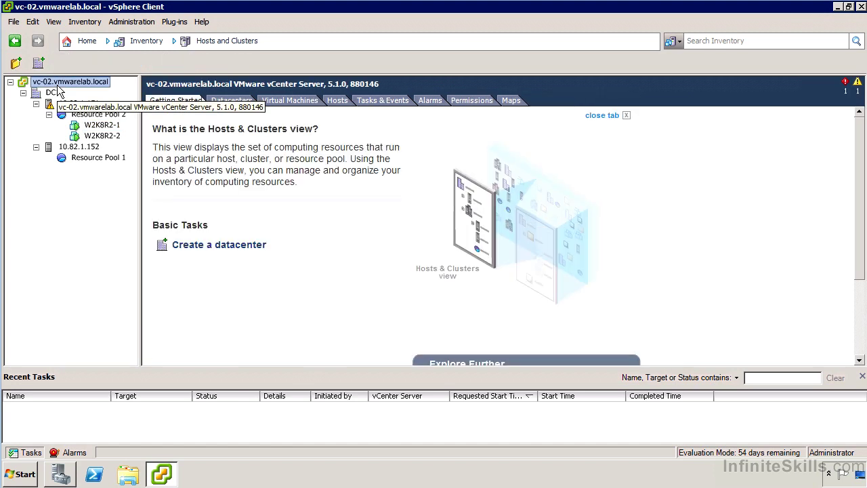
pyautogui.click(467, 101)
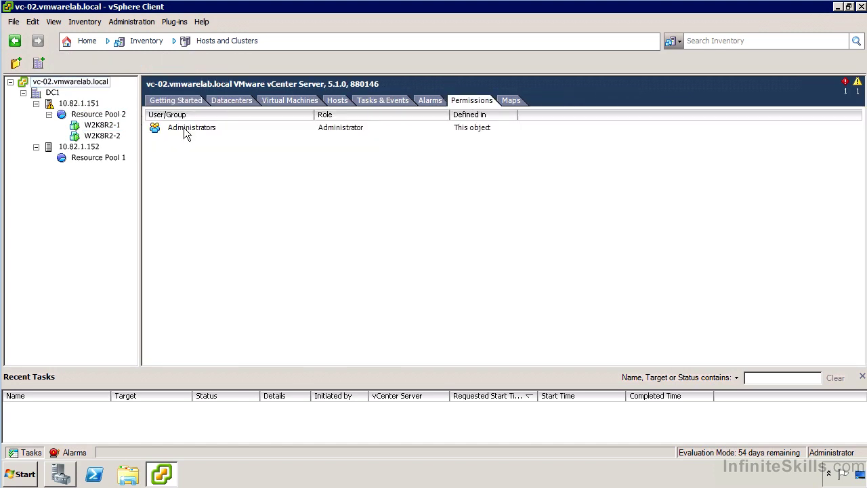
pyautogui.click(187, 130)
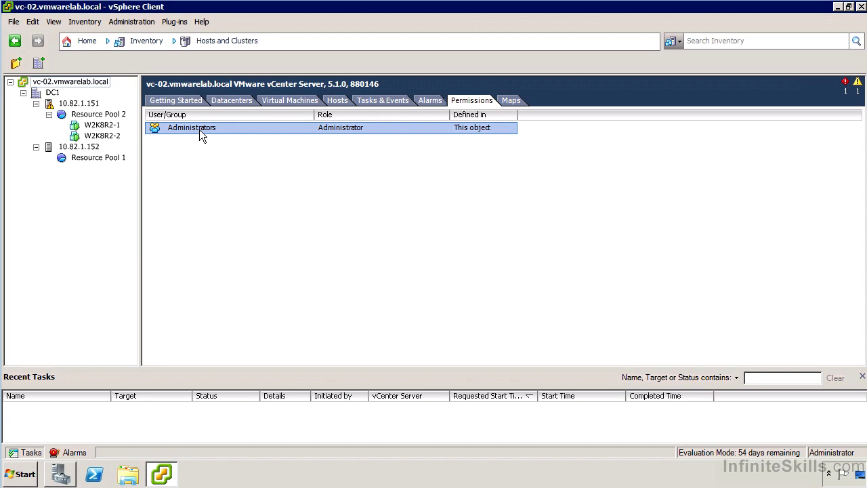
# View the Authentication Services configuration of host 10.82.1.151
pyautogui.click(91, 107)
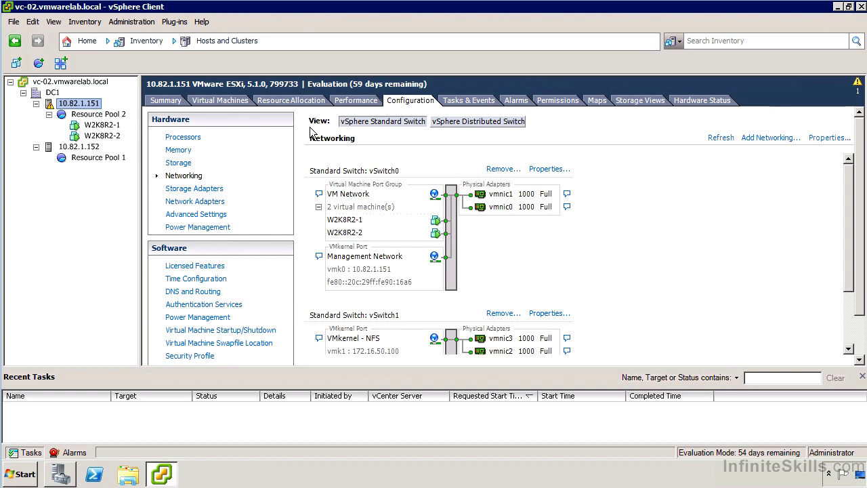
pyautogui.click(193, 305)
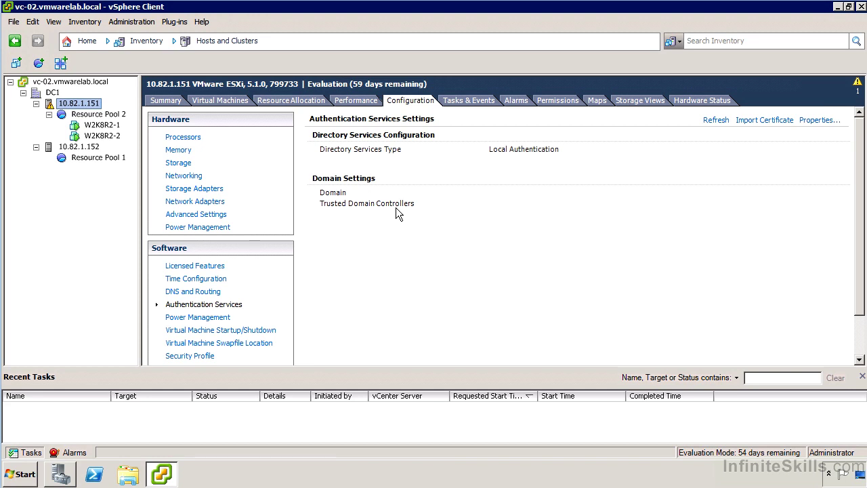
# Start adding a permission on the vCenter server vc-02.vmwarelab.local, and list the users and groups of the VMWARELAB domain
pyautogui.click(68, 83)
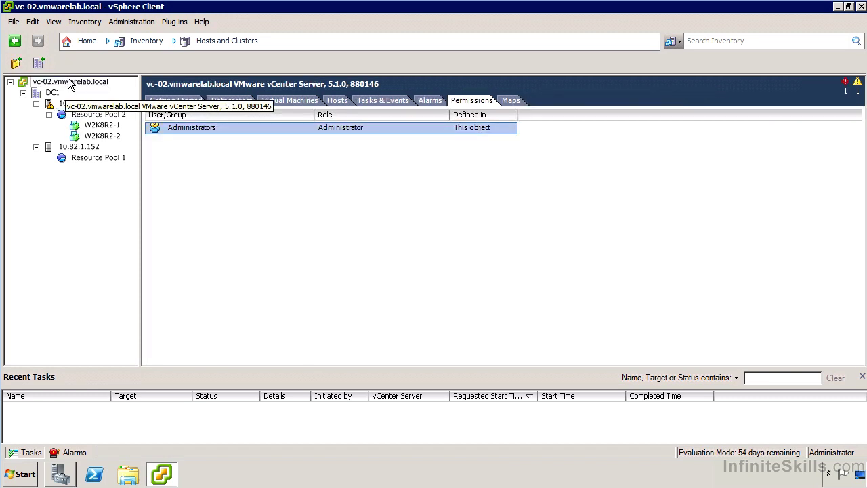
pyautogui.rightClick(70, 84)
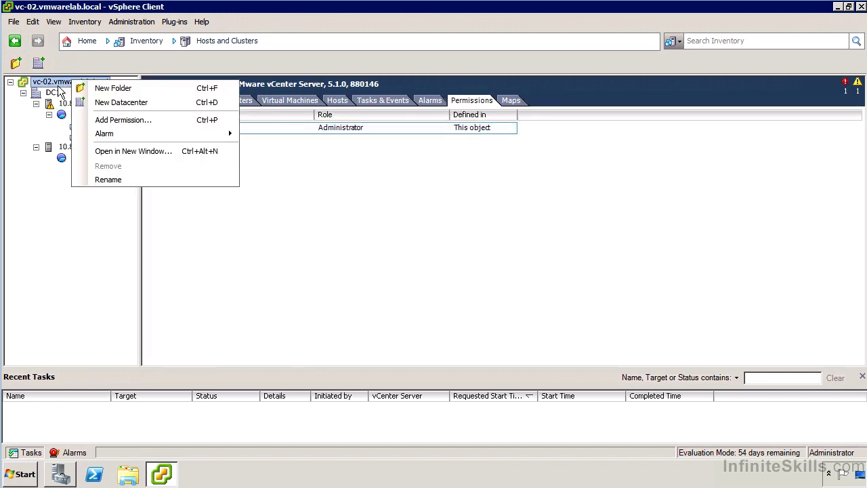
pyautogui.click(136, 120)
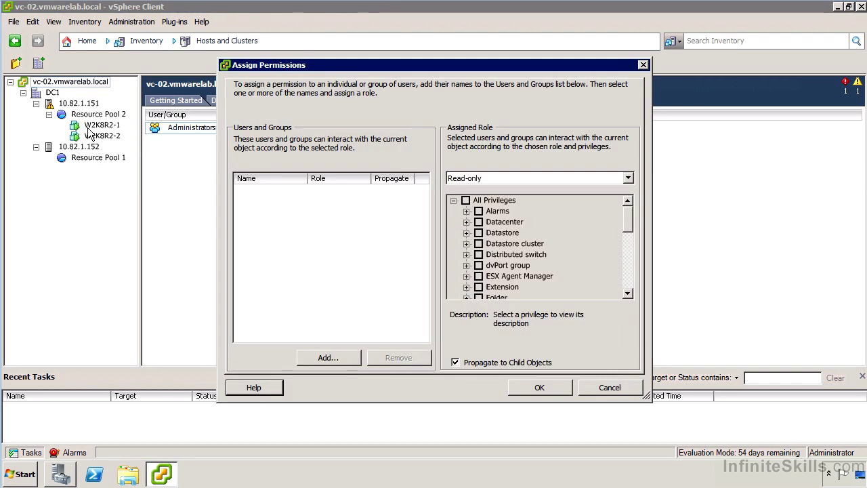
pyautogui.click(328, 356)
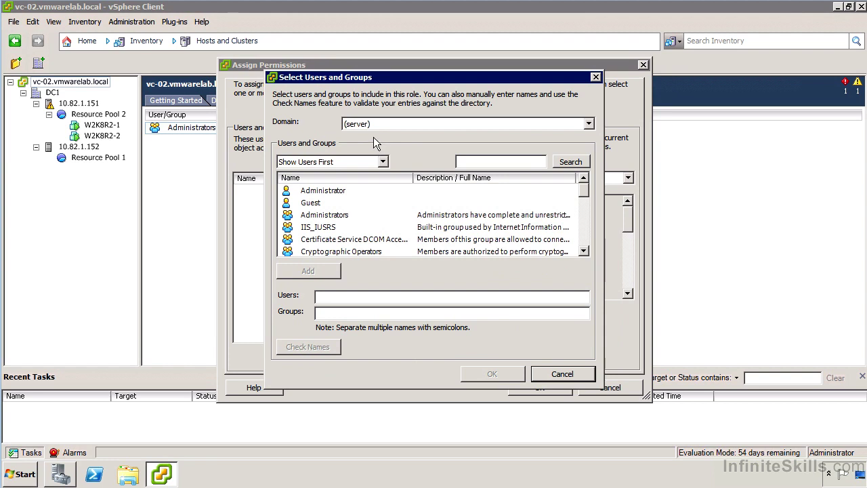
pyautogui.click(365, 126)
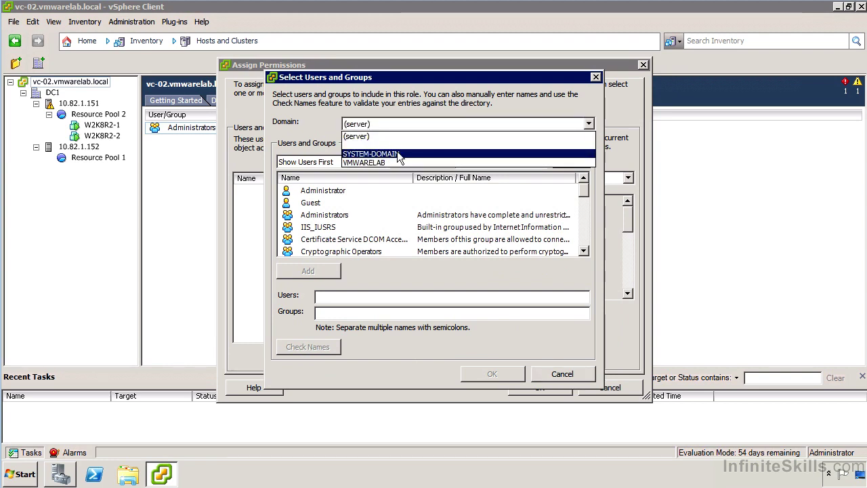
pyautogui.click(409, 163)
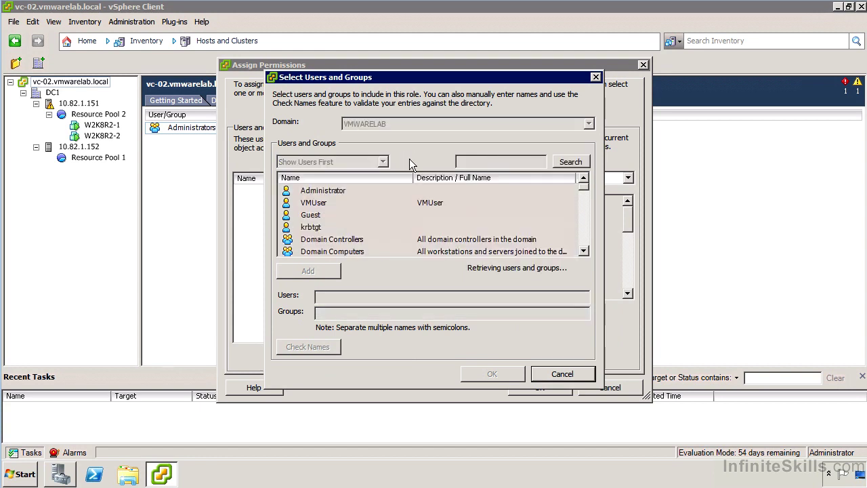
# Add the VMWARELAB group Network Configuration Operators to the new permission
pyautogui.click(583, 232)
pyautogui.click(582, 231)
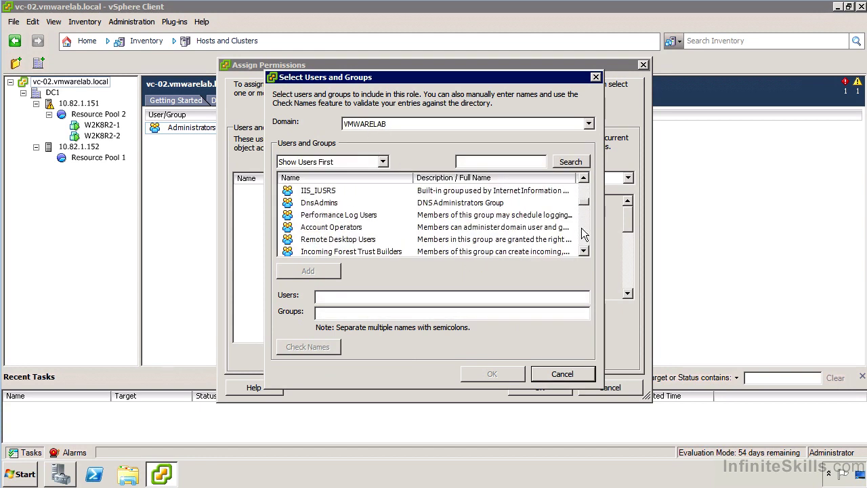
pyautogui.click(582, 234)
pyautogui.click(582, 230)
pyautogui.click(361, 253)
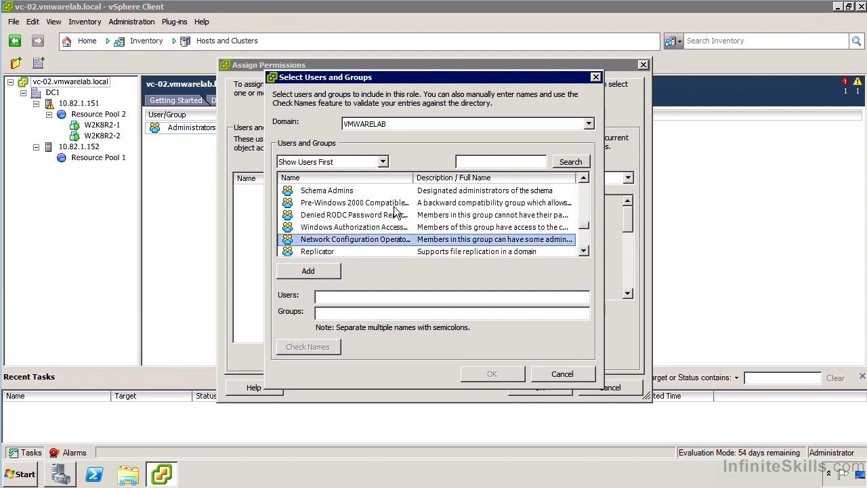
pyautogui.moveTo(413, 178); pyautogui.dragTo(437, 179)
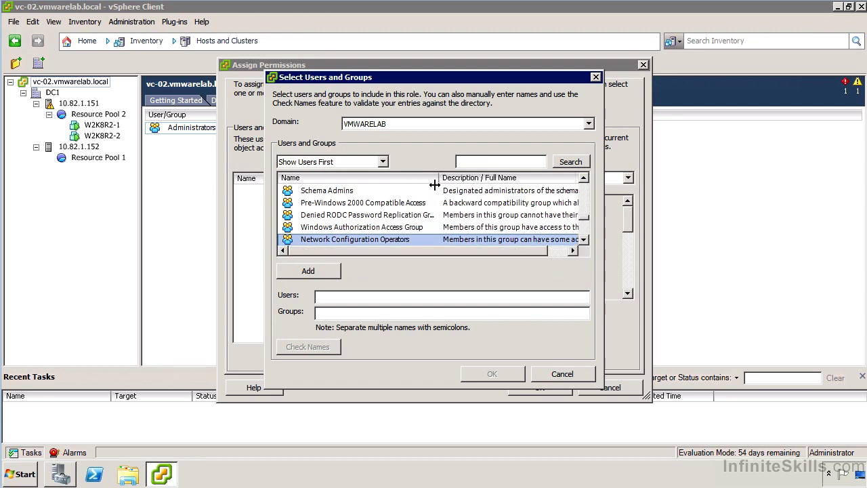
pyautogui.doubleClick(413, 239)
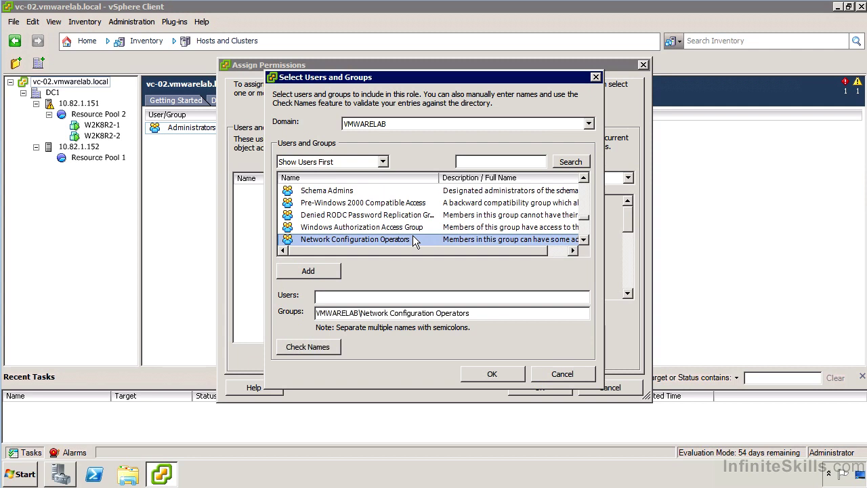
pyautogui.click(483, 373)
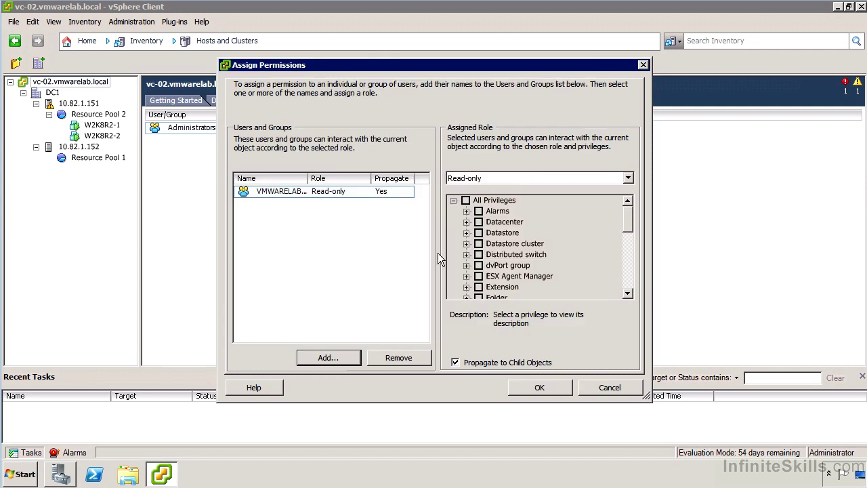
# Assign Custom Power User Role to the added group, and save the permission with propagation to child objects
pyautogui.moveTo(308, 179); pyautogui.dragTo(339, 180)
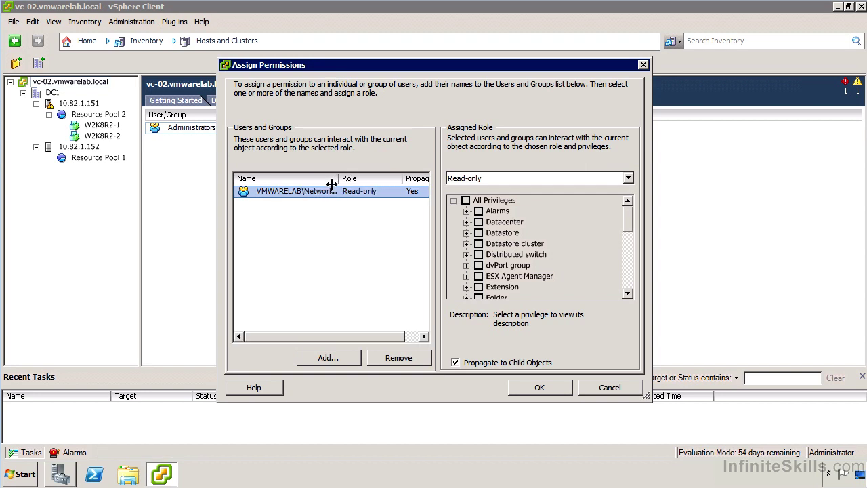
pyautogui.click(451, 178)
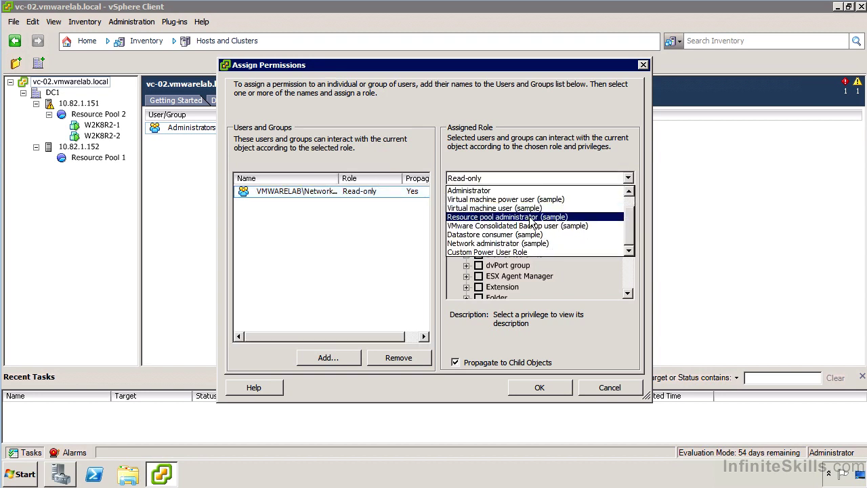
pyautogui.click(485, 252)
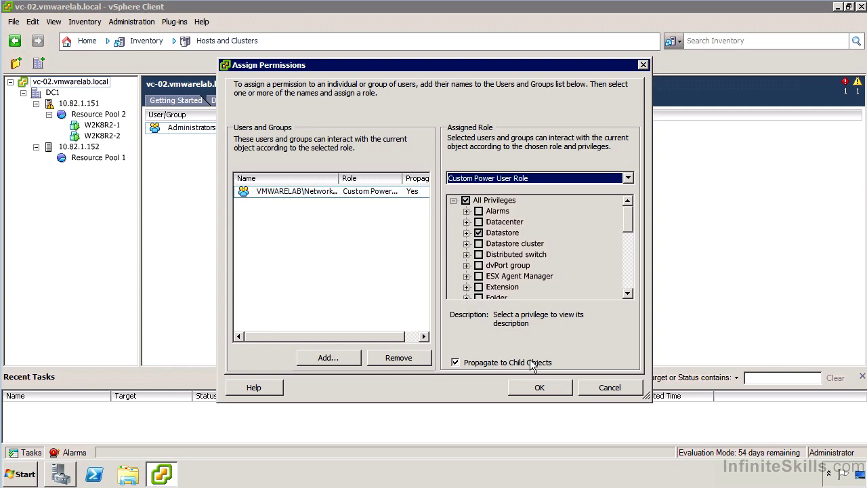
pyautogui.click(551, 385)
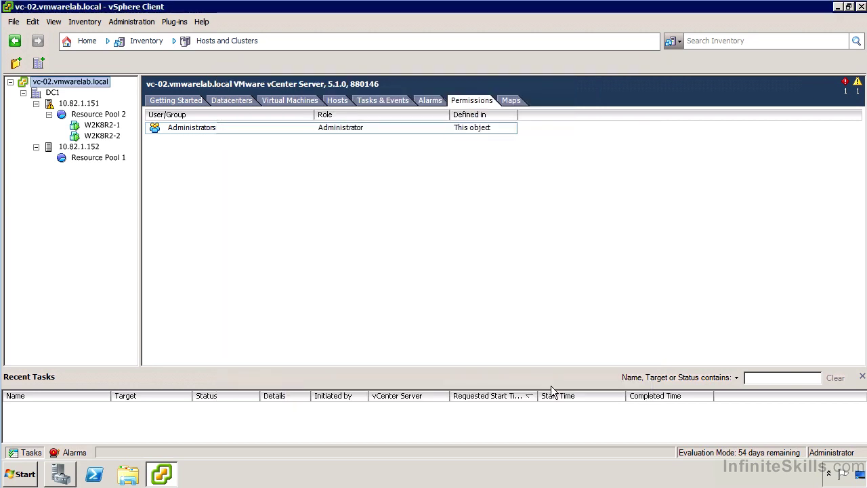
# Check the vCenter server's permission list, and view the permissions that host 10.82.1.151 inherits
pyautogui.click(185, 130)
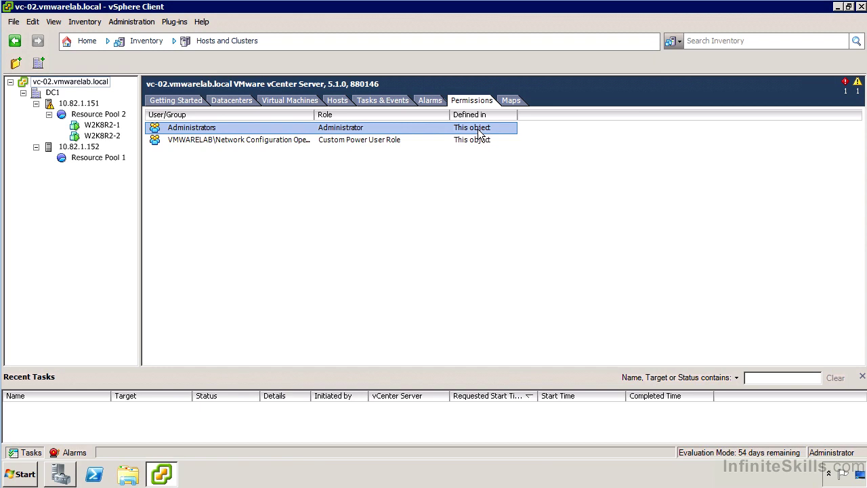
pyautogui.click(55, 95)
pyautogui.click(56, 95)
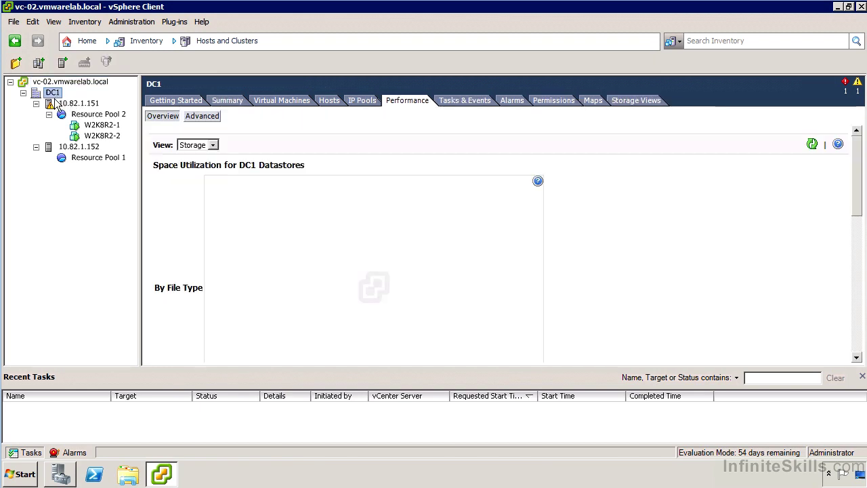
pyautogui.click(62, 105)
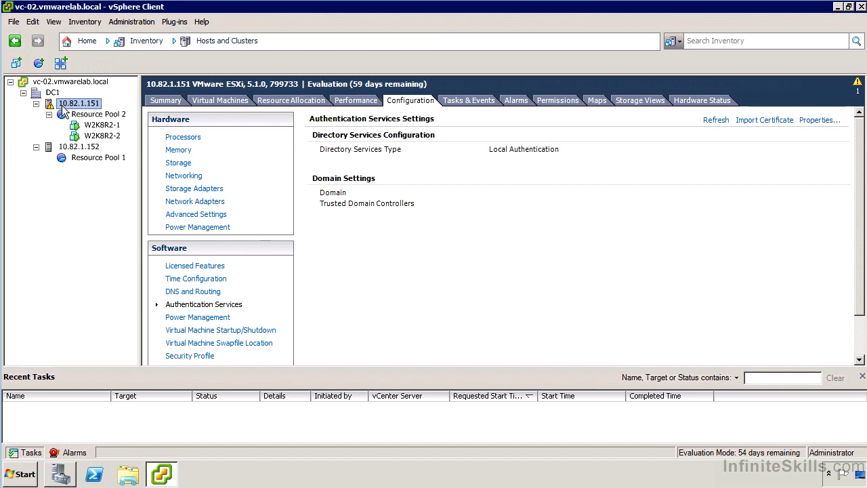
pyautogui.click(541, 97)
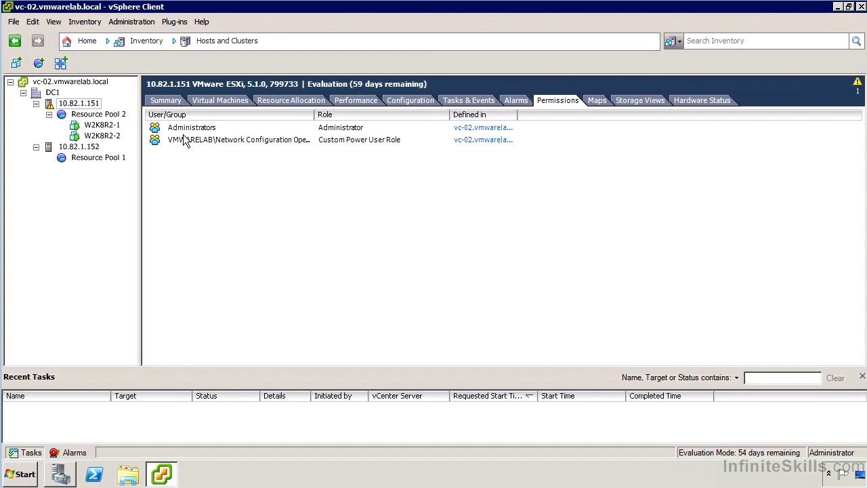
pyautogui.click(177, 128)
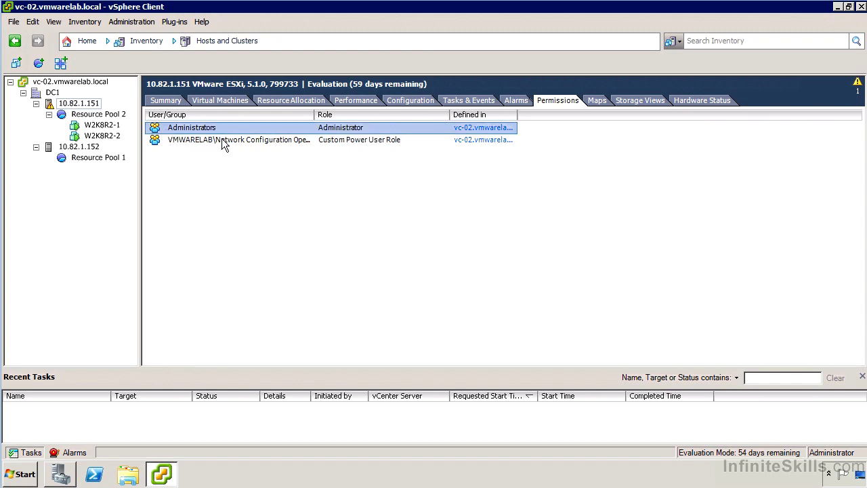
# Widen the User/Group, Role and Defined in columns of the host's permission list to show the full names
pyautogui.moveTo(315, 114); pyautogui.dragTo(386, 114)
pyautogui.moveTo(520, 115); pyautogui.dragTo(534, 115)
pyautogui.moveTo(655, 114); pyautogui.dragTo(703, 114)
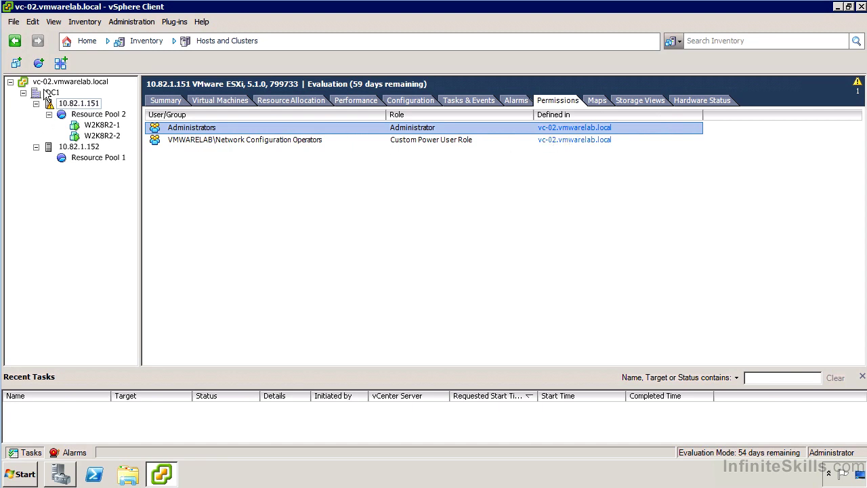
# Try adding a permission for the VMWARELAB domain's Administrator user on host 10.82.1.151, and cancel the assignment
pyautogui.rightClick(93, 105)
pyautogui.click(166, 210)
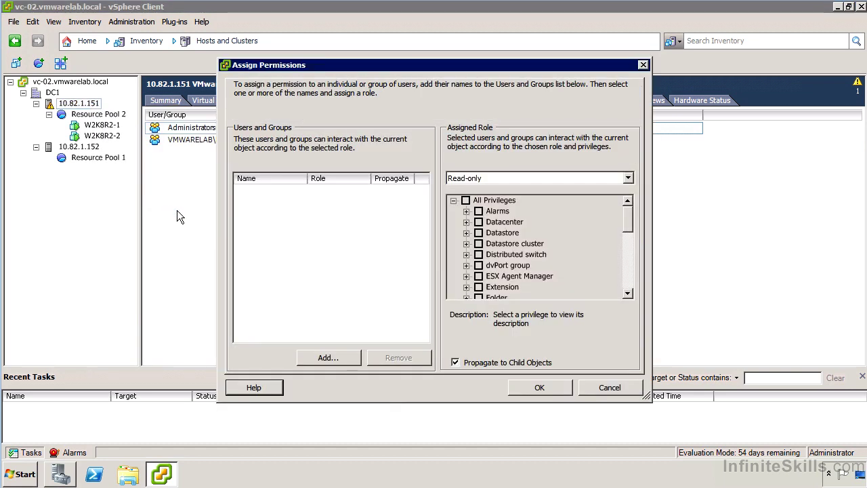
pyautogui.click(324, 359)
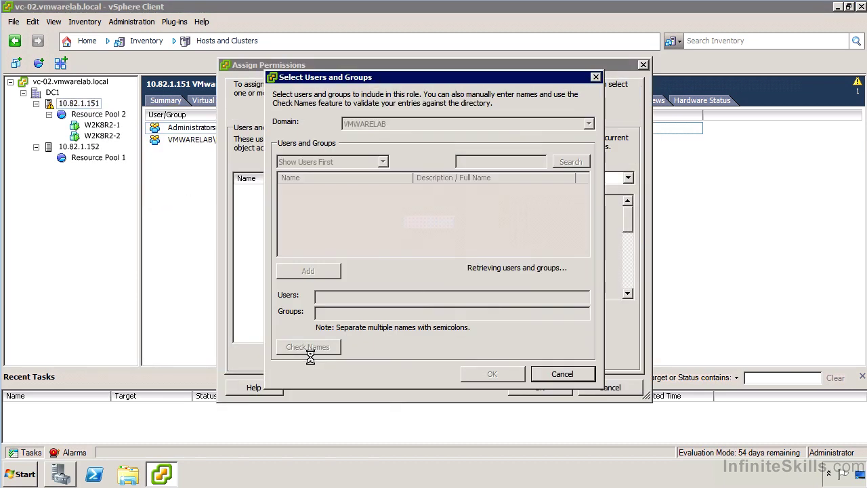
pyautogui.click(369, 126)
pyautogui.click(370, 126)
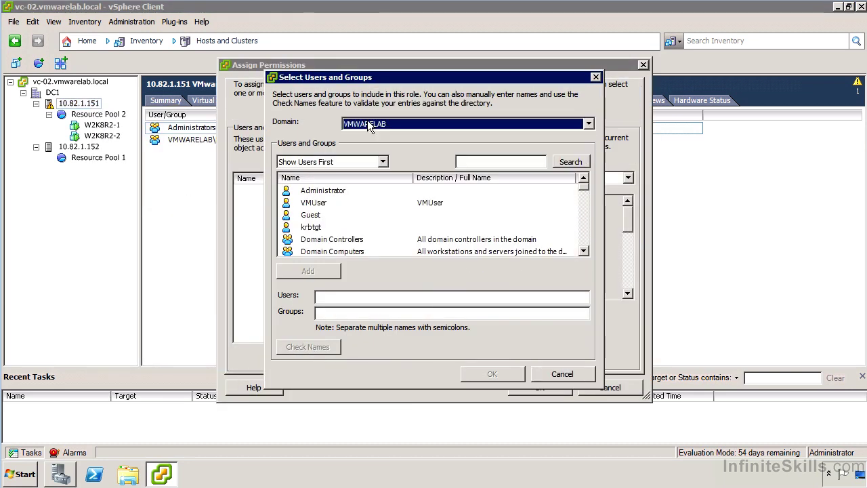
pyautogui.click(326, 192)
pyautogui.doubleClick(325, 192)
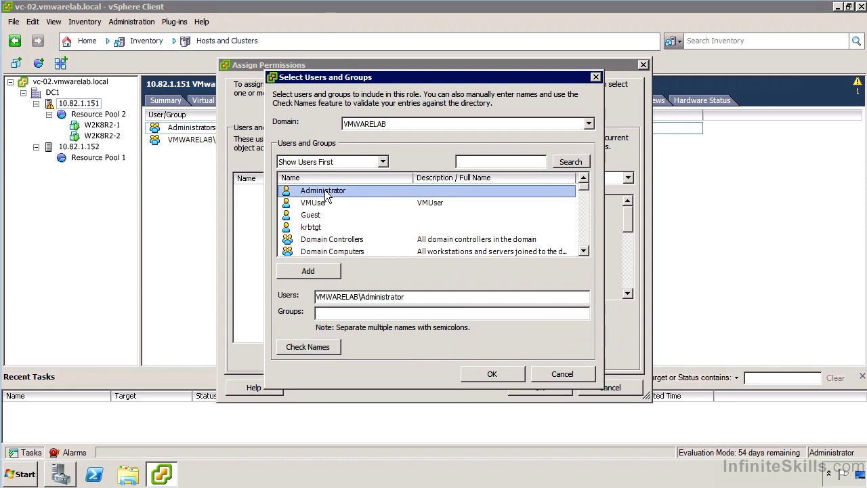
pyautogui.click(481, 377)
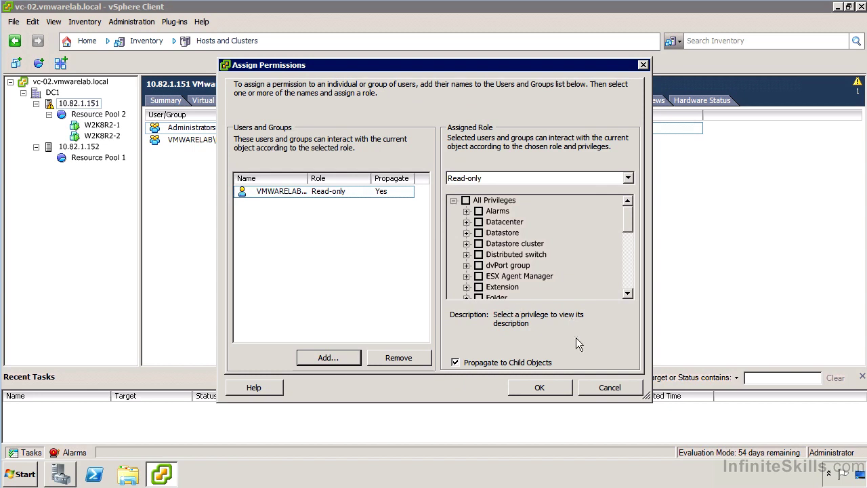
pyautogui.click(608, 387)
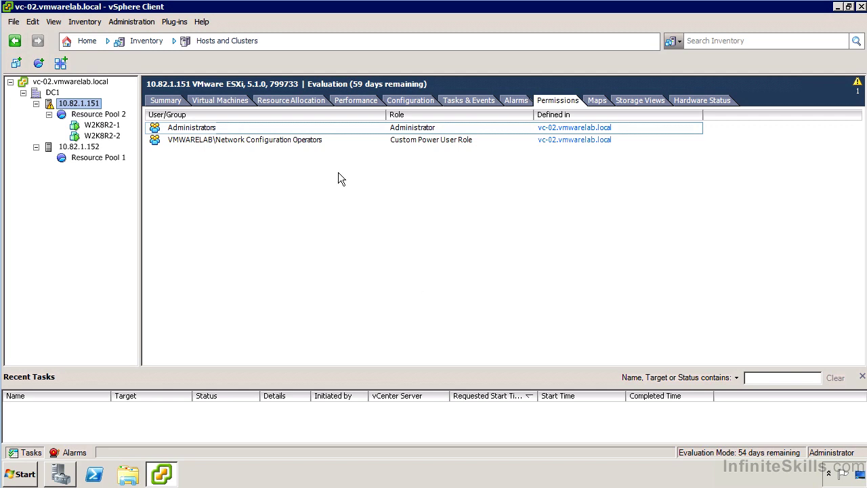
# View the permissions of virtual machine W2K8R2-1, and check its available actions for the option to add a permission
pyautogui.click(105, 126)
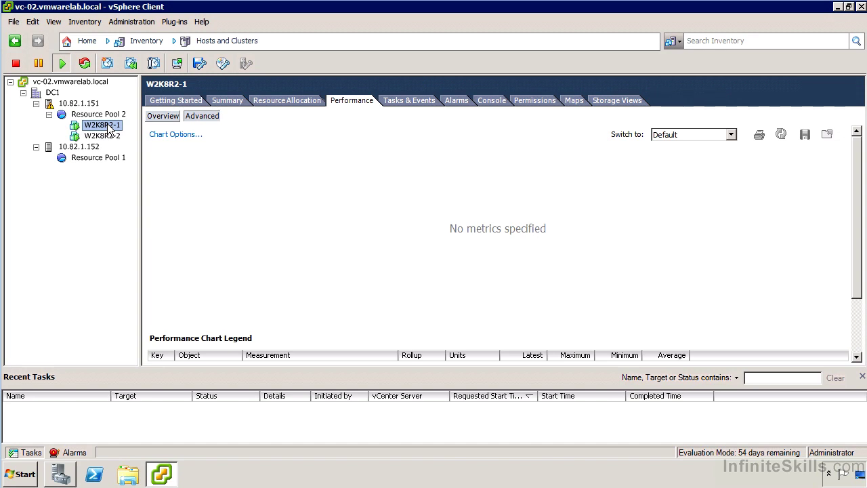
pyautogui.click(532, 100)
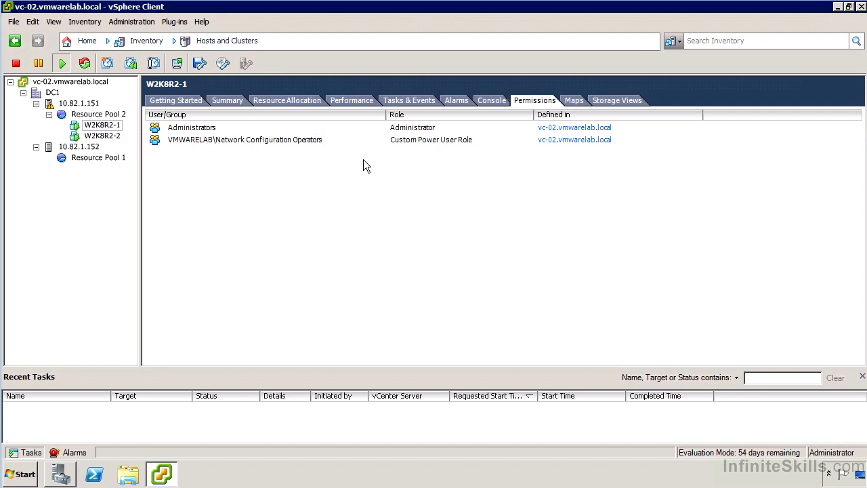
pyautogui.rightClick(100, 125)
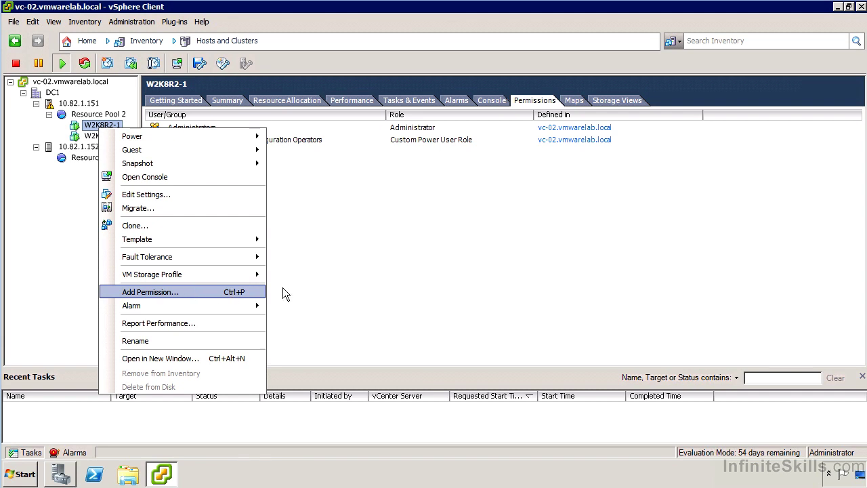
pyautogui.click(341, 269)
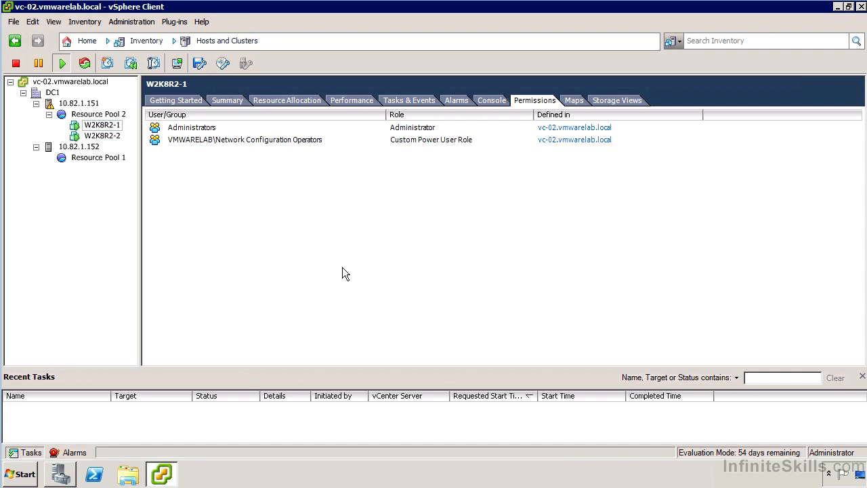
# Review the permissions of the vCenter server and datacenter DC1, and check that permissions can also be added on the datacenter
pyautogui.click(71, 83)
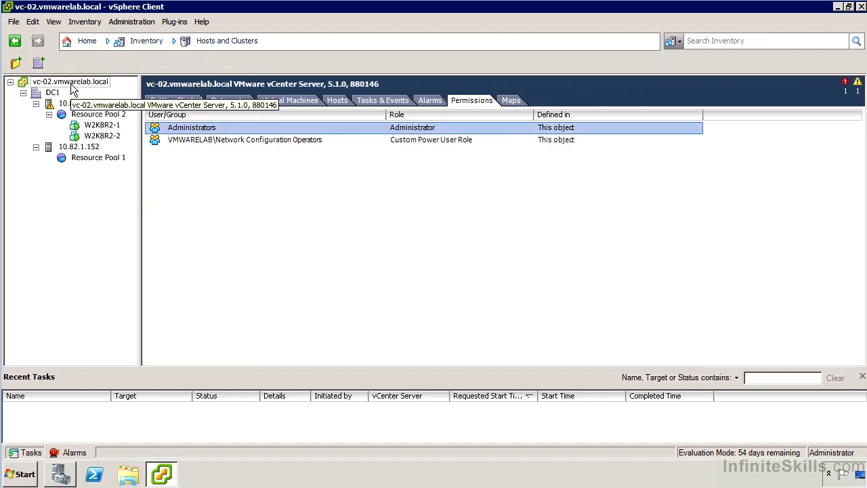
pyautogui.click(58, 94)
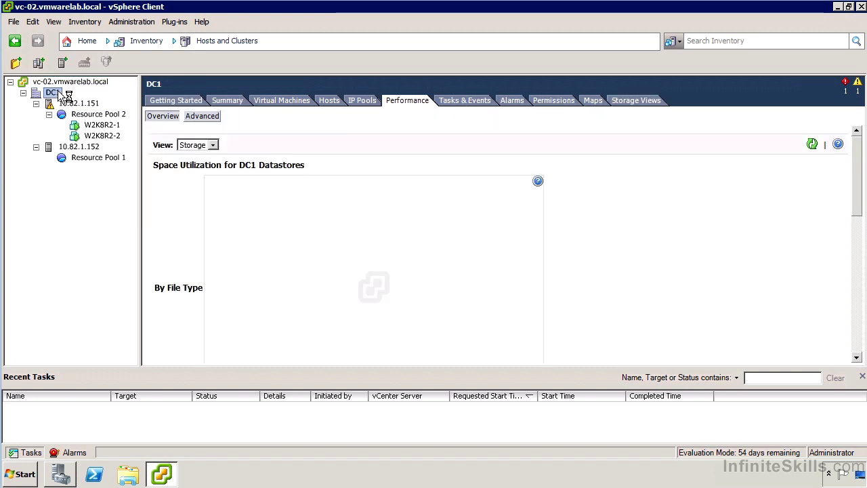
pyautogui.click(566, 101)
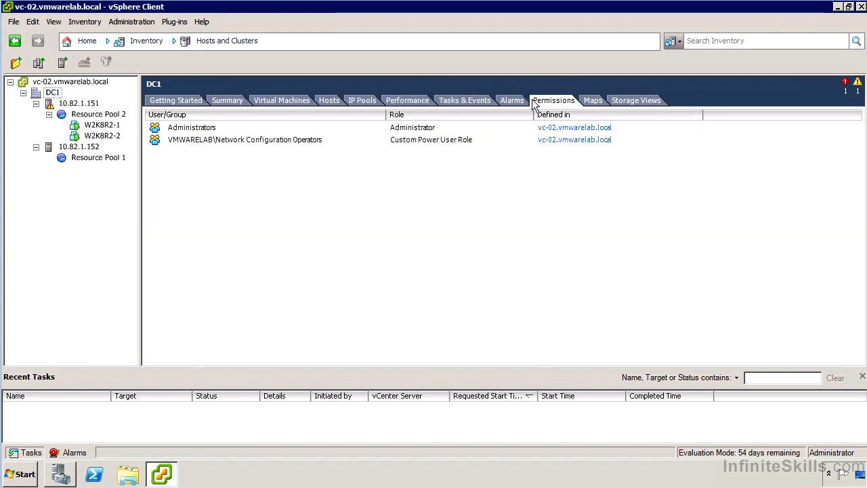
pyautogui.rightClick(53, 94)
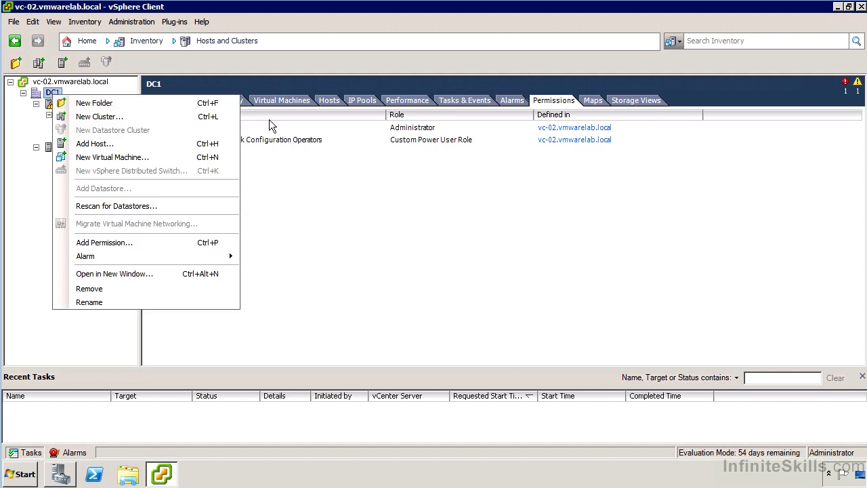
pyautogui.click(301, 178)
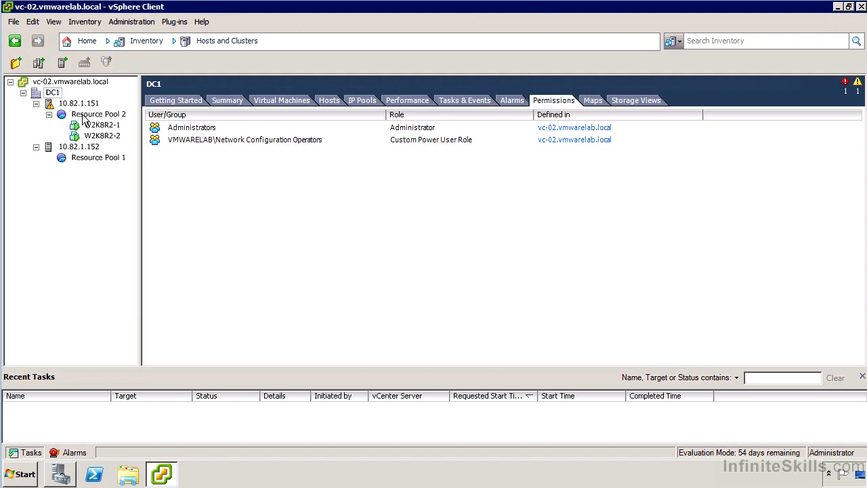